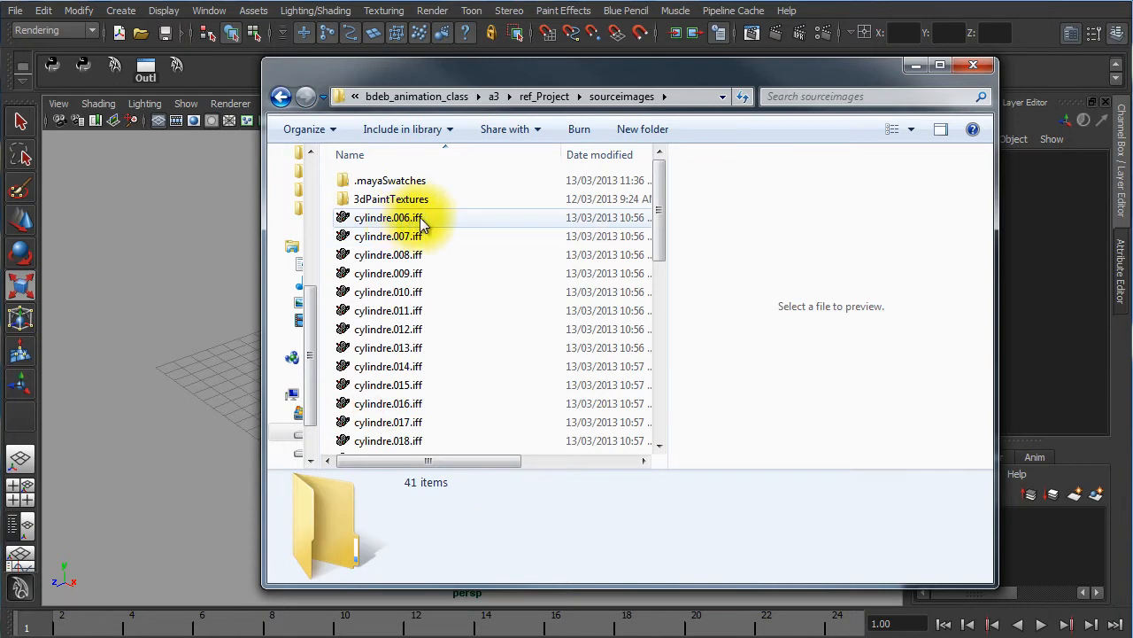
- Open the rendered frame cylindre.007.iff from the sourceimages folder in FCheck
left_click(403, 219)
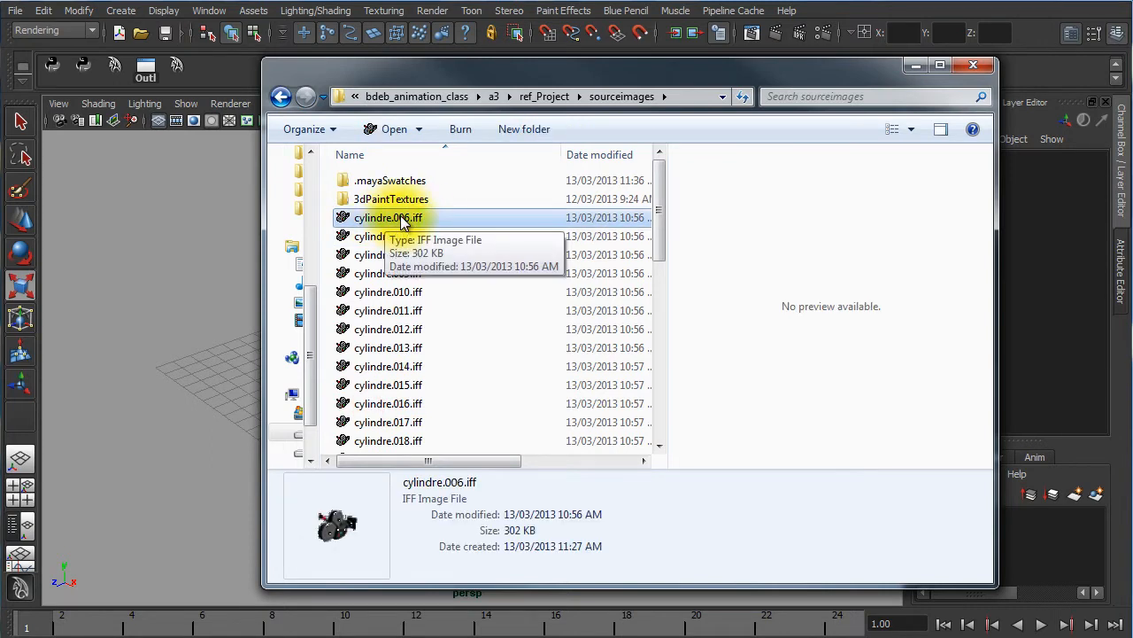
mouse_move(660, 201)
left_mouse_down()
mouse_move(652, 428)
mouse_move(673, 217)
left_mouse_up()
left_click(437, 442)
left_click(394, 238)
double_click(392, 237)
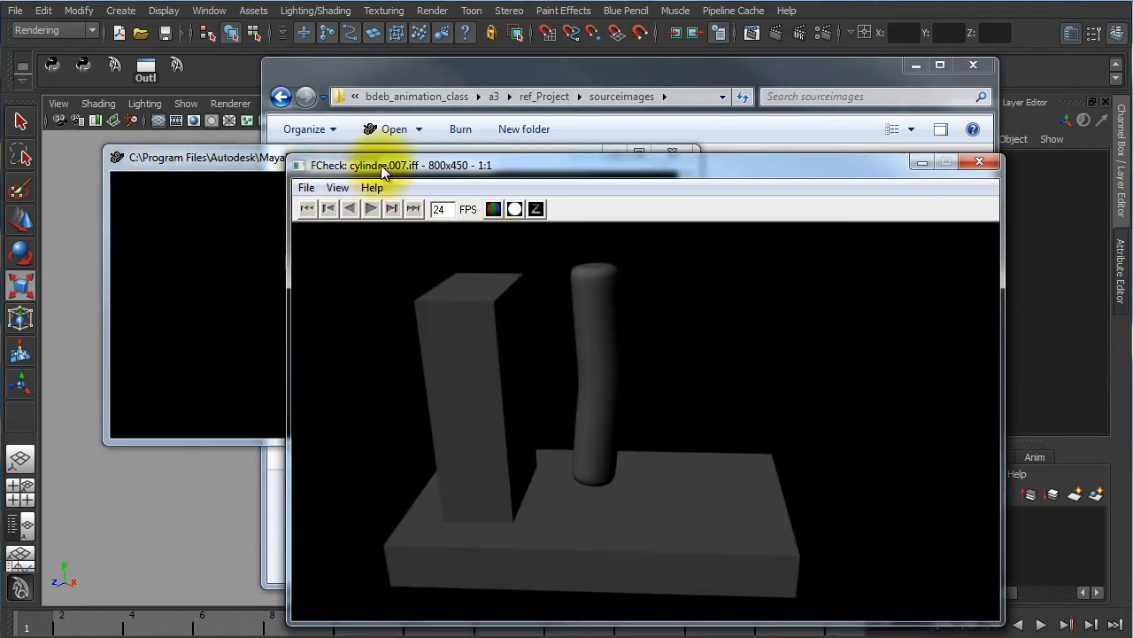
- Play the rendered image sequence as an animation in FCheck starting from cylindre.006.iff, and close the viewer to return to Maya
left_click_drag(380, 165, 270, 132)
left_click(193, 155)
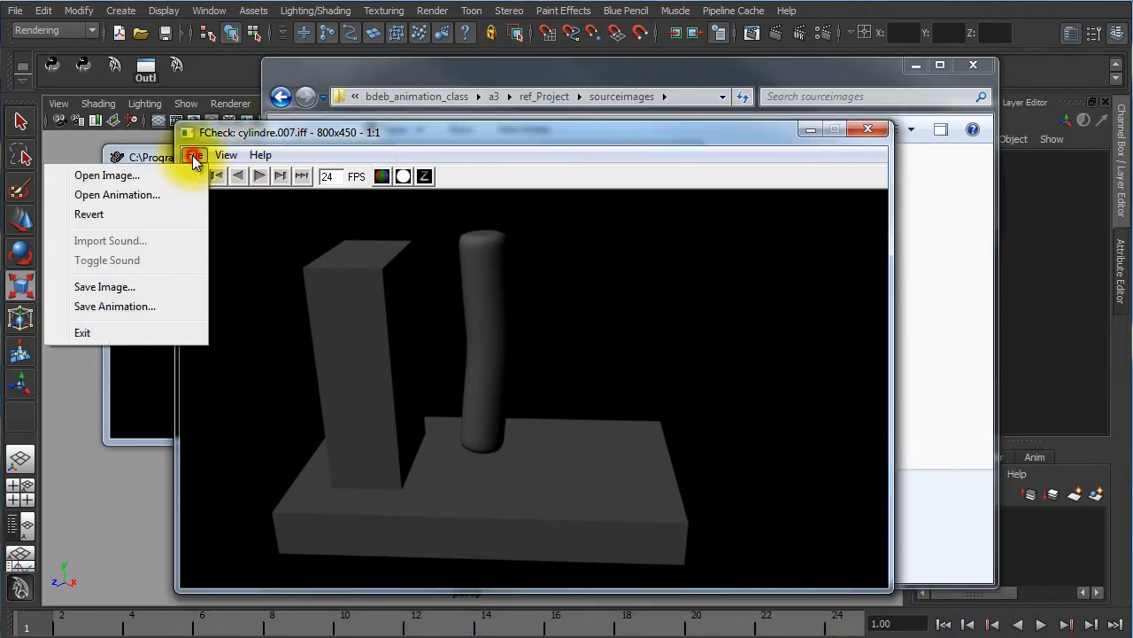
left_click(163, 194)
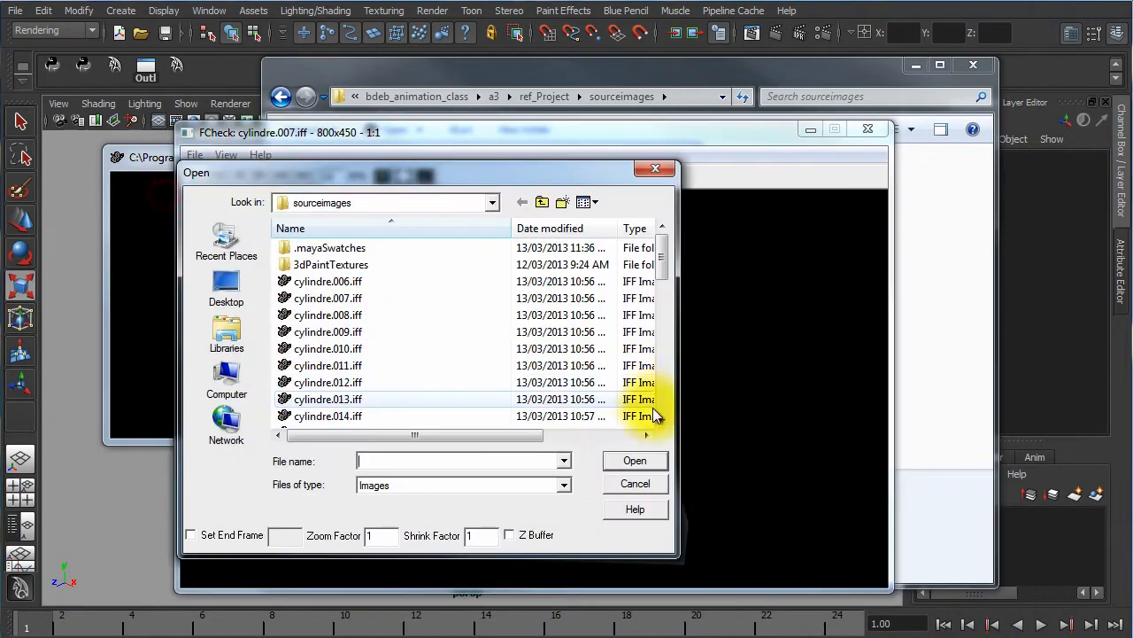
left_click(359, 282)
left_click(634, 462)
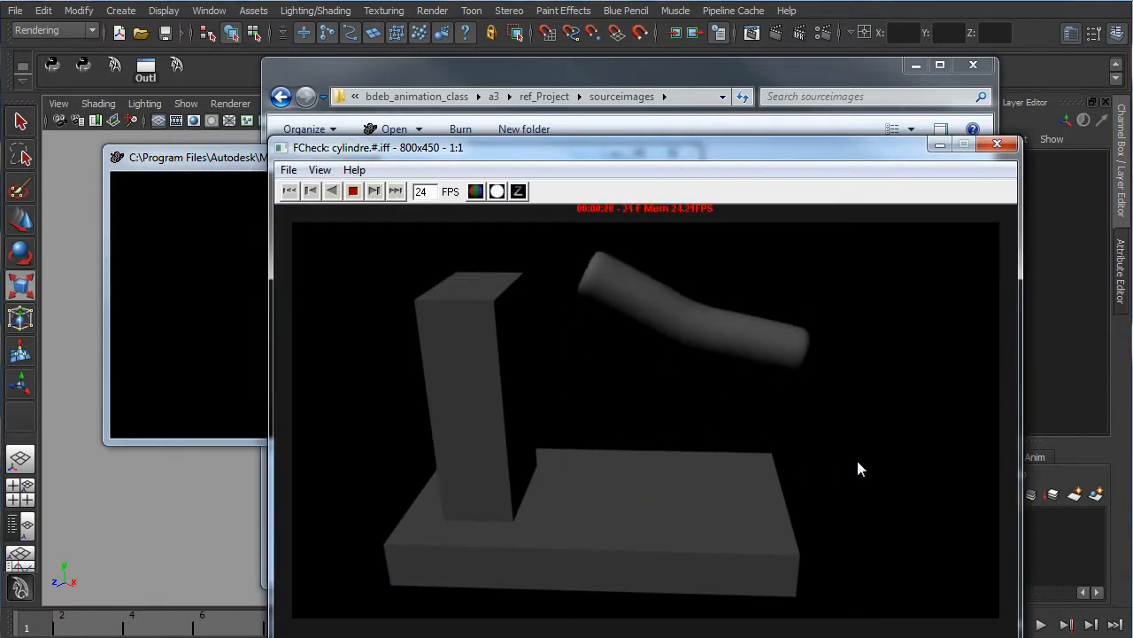
left_click(998, 146)
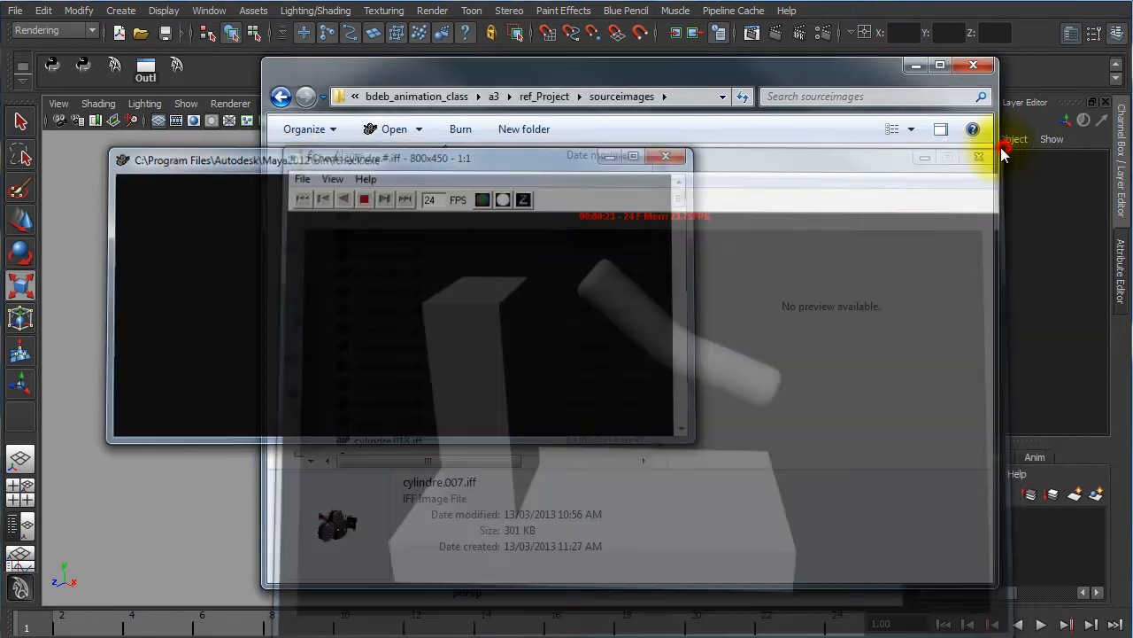
left_click_drag(805, 74, 1132, 116)
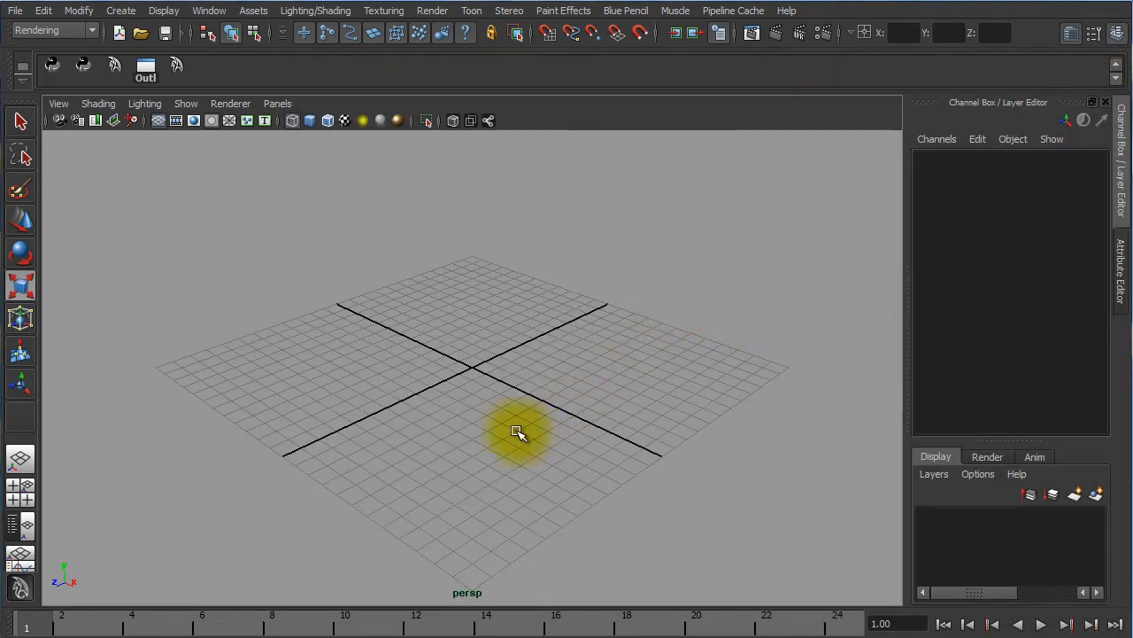
- Create a polygon plane at the origin and scale it up to about 8.6 in X and Y and 12.5 in Z
left_click_drag(519, 431, 514, 390, "alt")
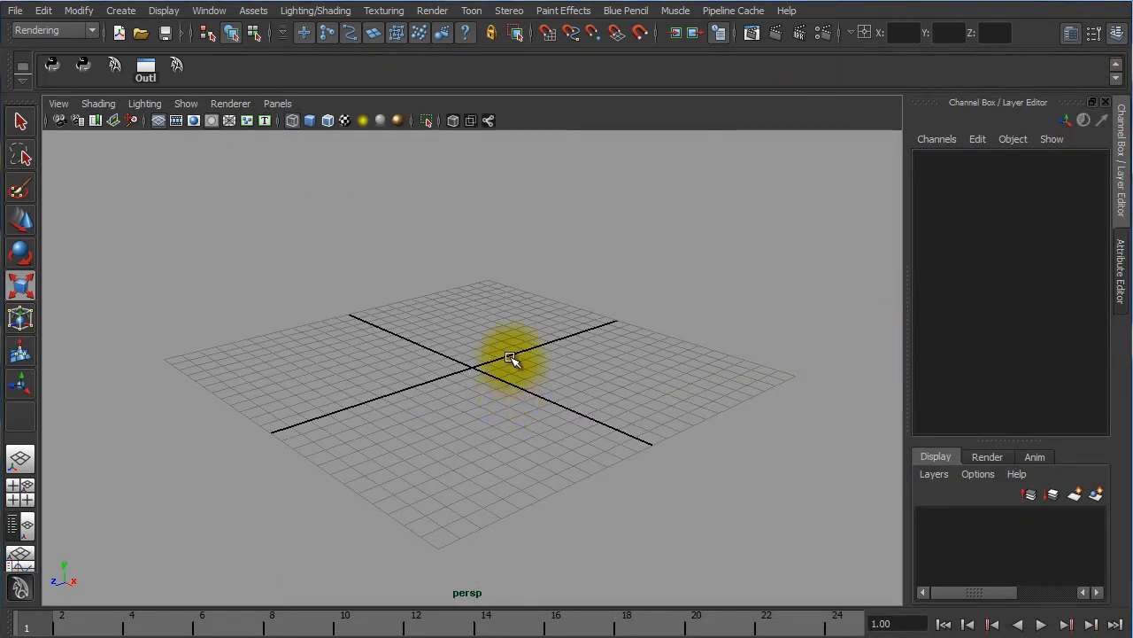
right_click(464, 294, "shift")
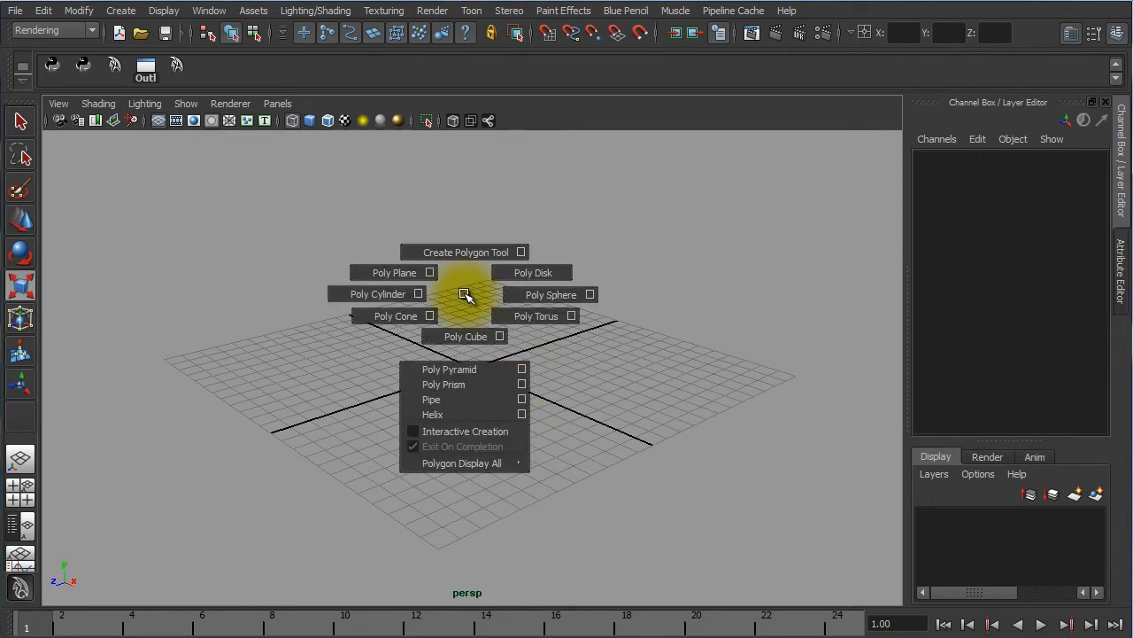
left_click(389, 272)
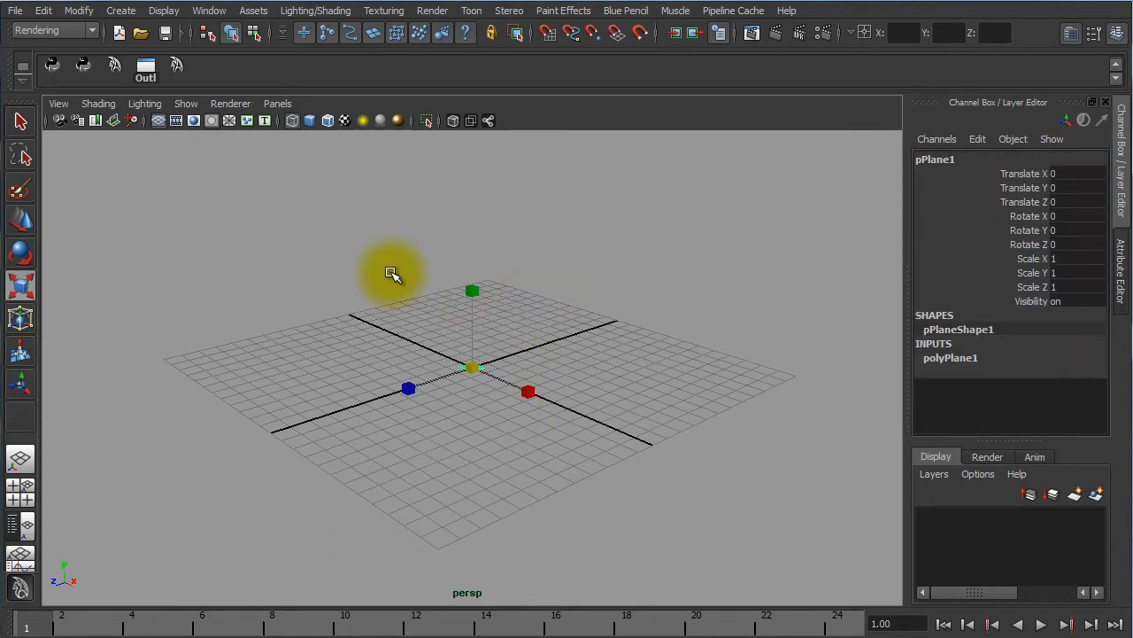
left_click_drag(474, 370, 600, 372)
left_click_drag(658, 419, 572, 442, "alt")
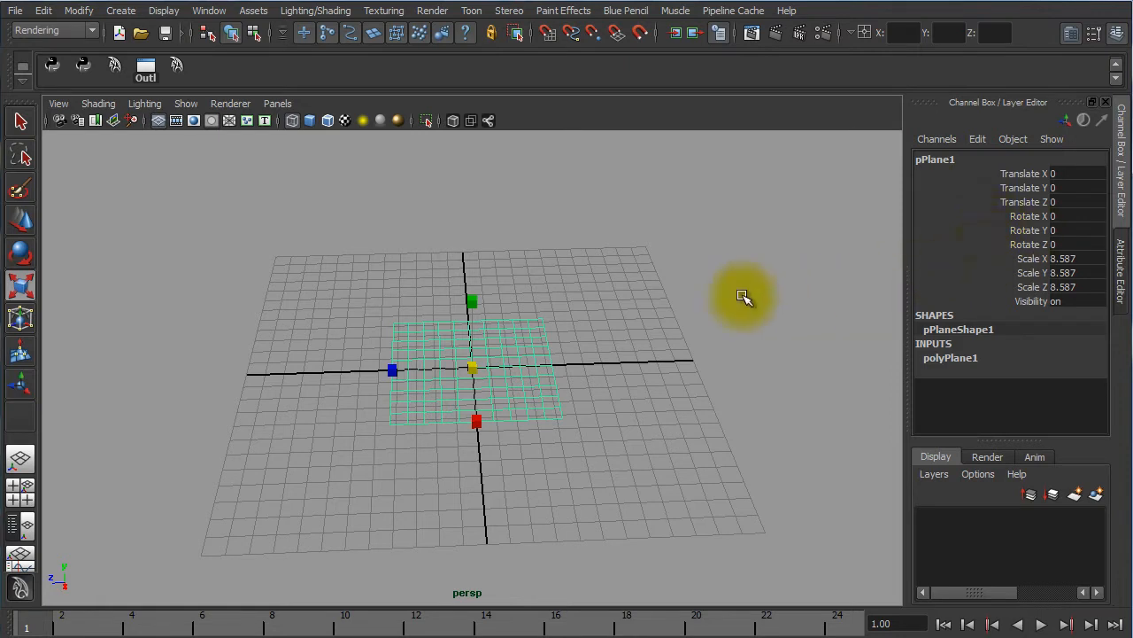
mouse_move(392, 370)
left_mouse_down()
mouse_move(332, 366)
mouse_move(393, 369)
left_mouse_up()
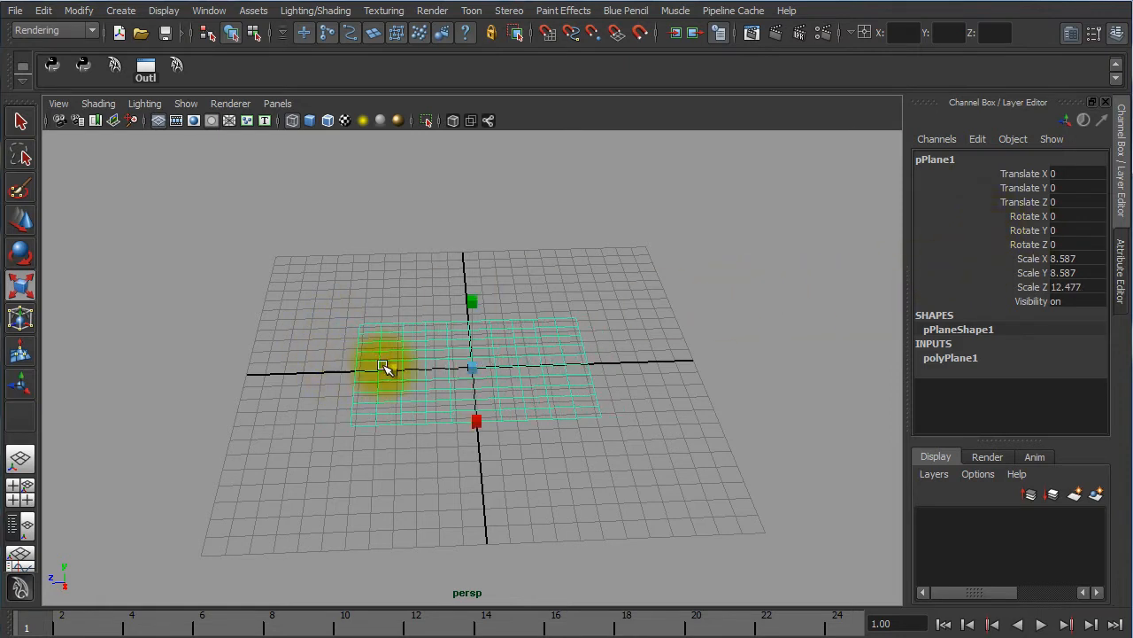
- Set the plane's Scale X to 800 and Scale Z to 450
double_click(1072, 258)
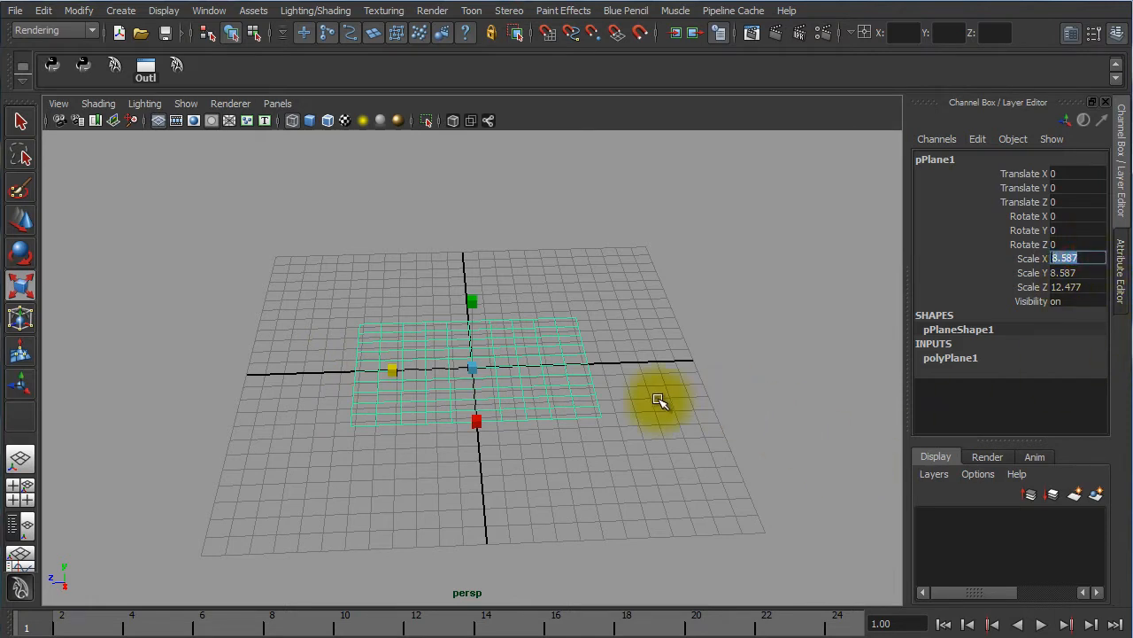
type("800")
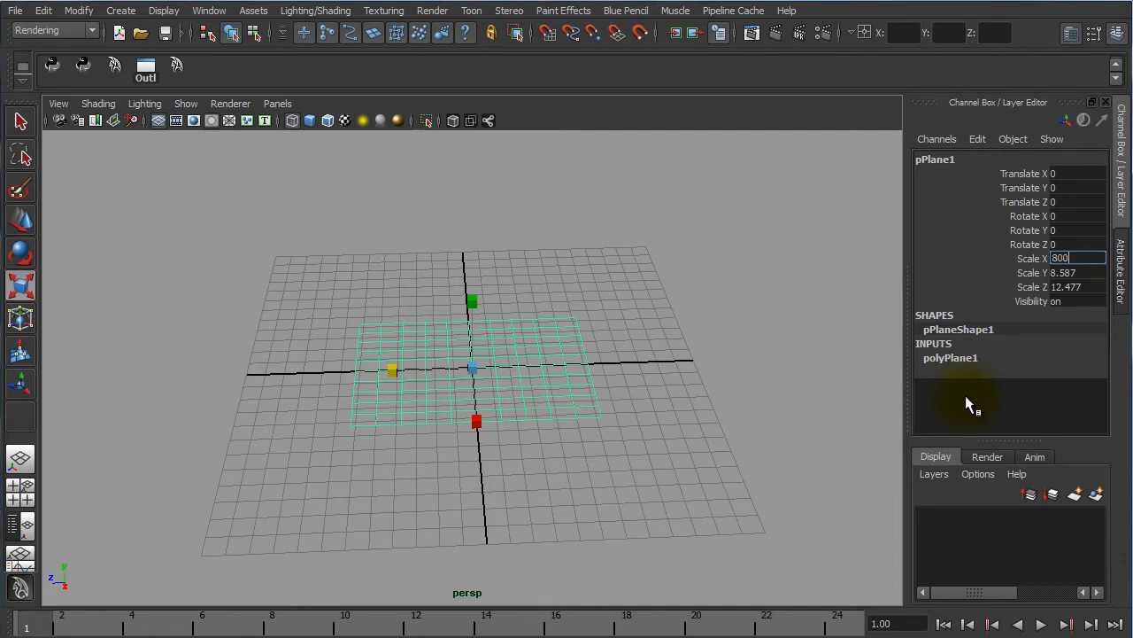
double_click(1080, 287)
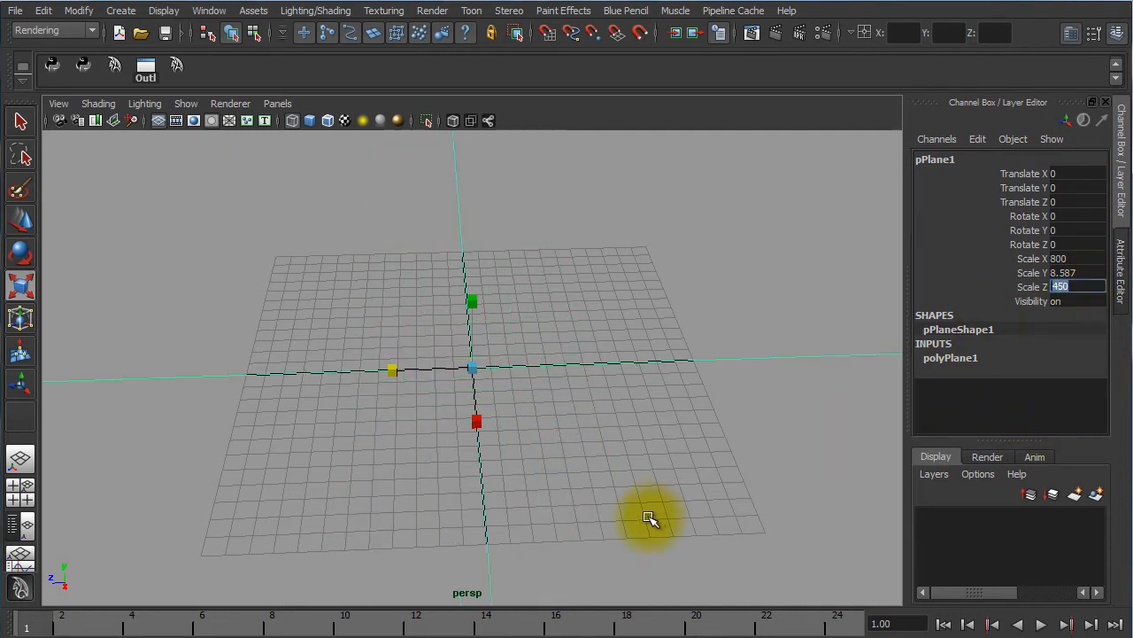
key("Return")
left_click_drag(358, 375, 607, 347, "alt")
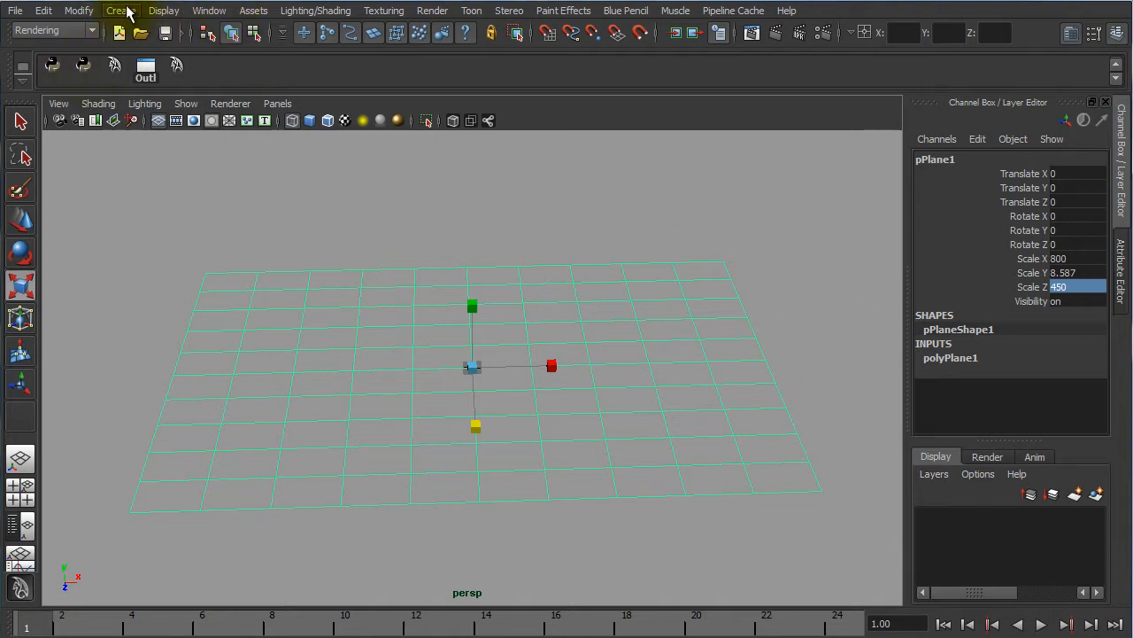
- Freeze the plane's transformations, delete its history and deselect it
left_click(79, 11)
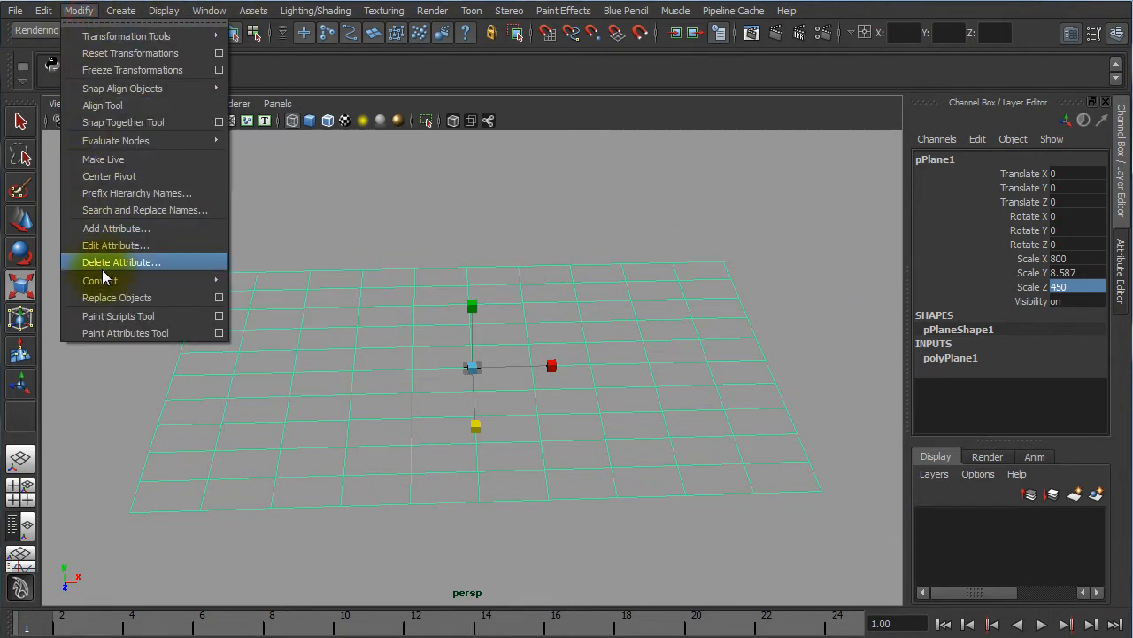
left_click(142, 70)
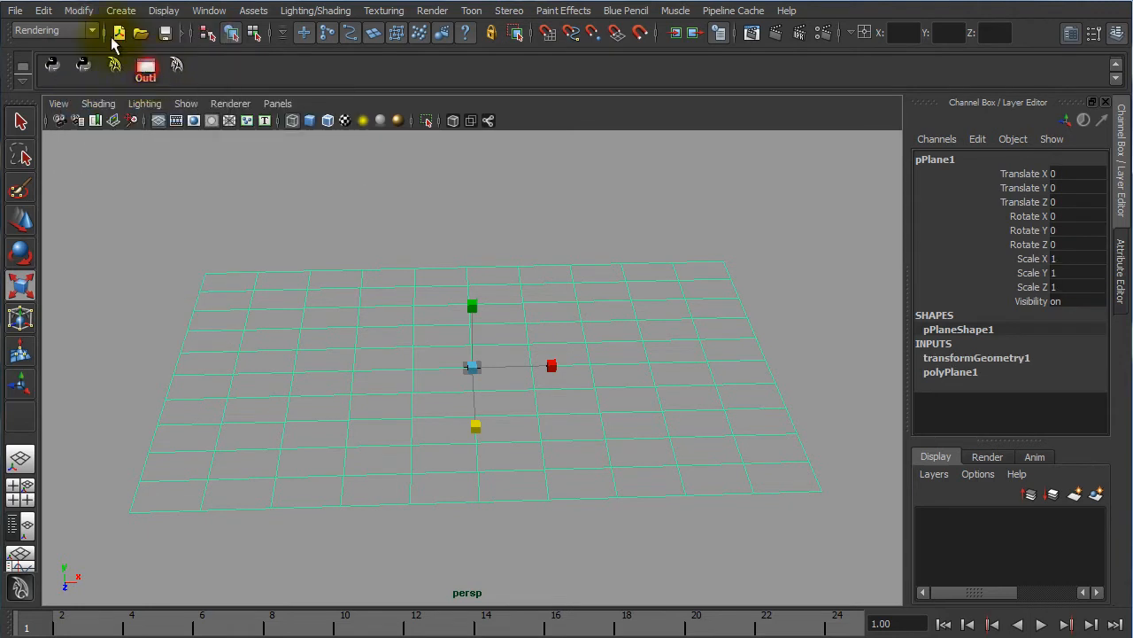
left_click(40, 10)
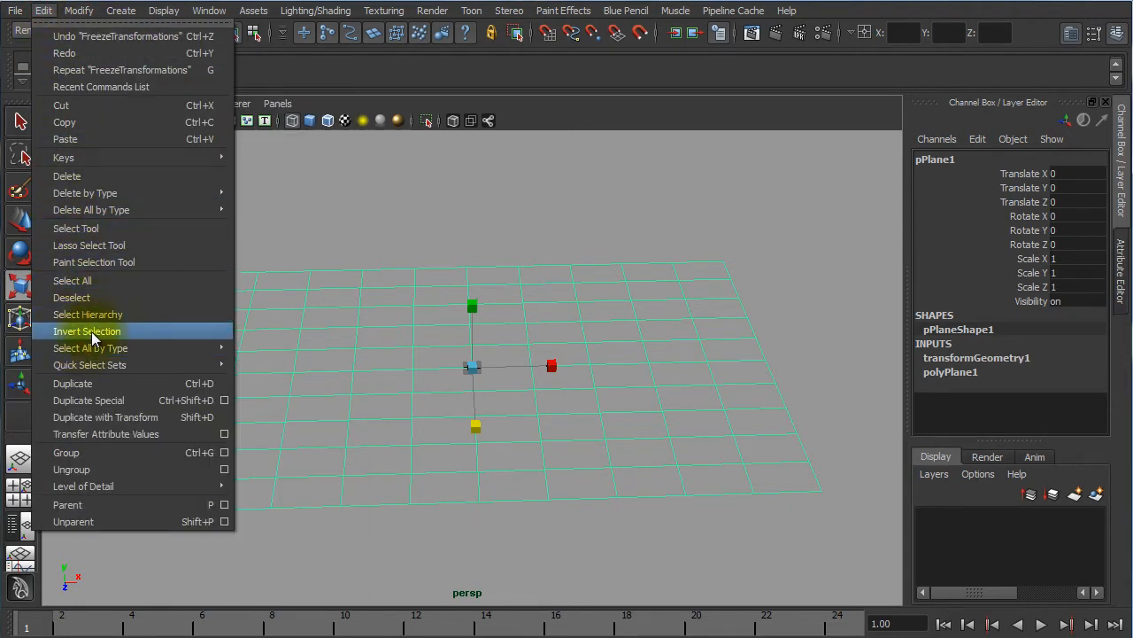
mouse_move(189, 192)
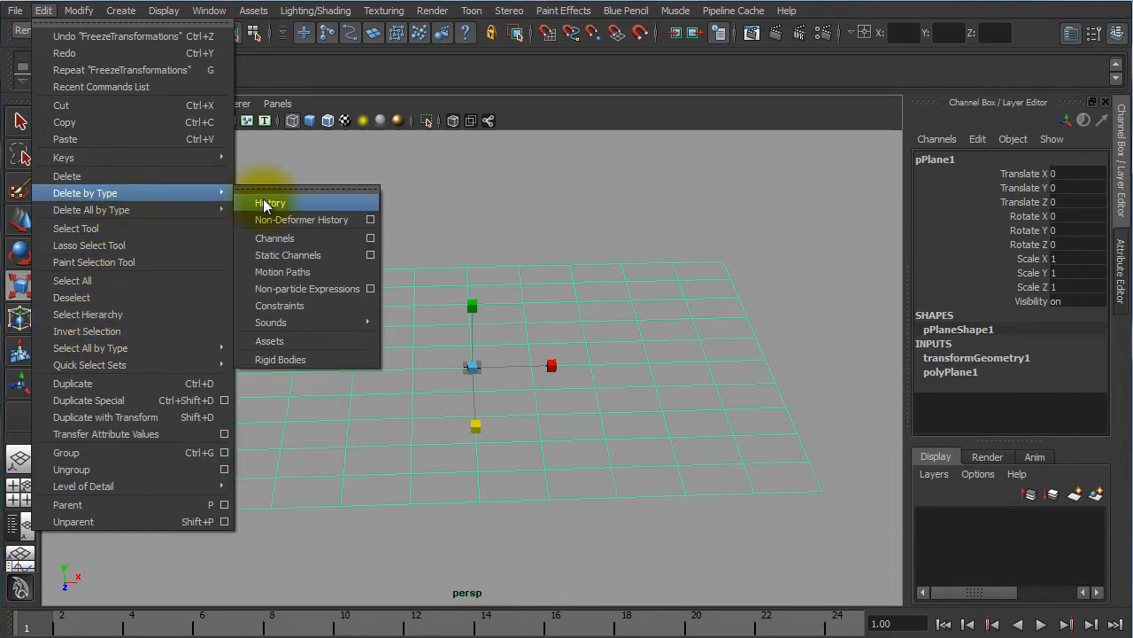
left_click(267, 200)
left_click(461, 203)
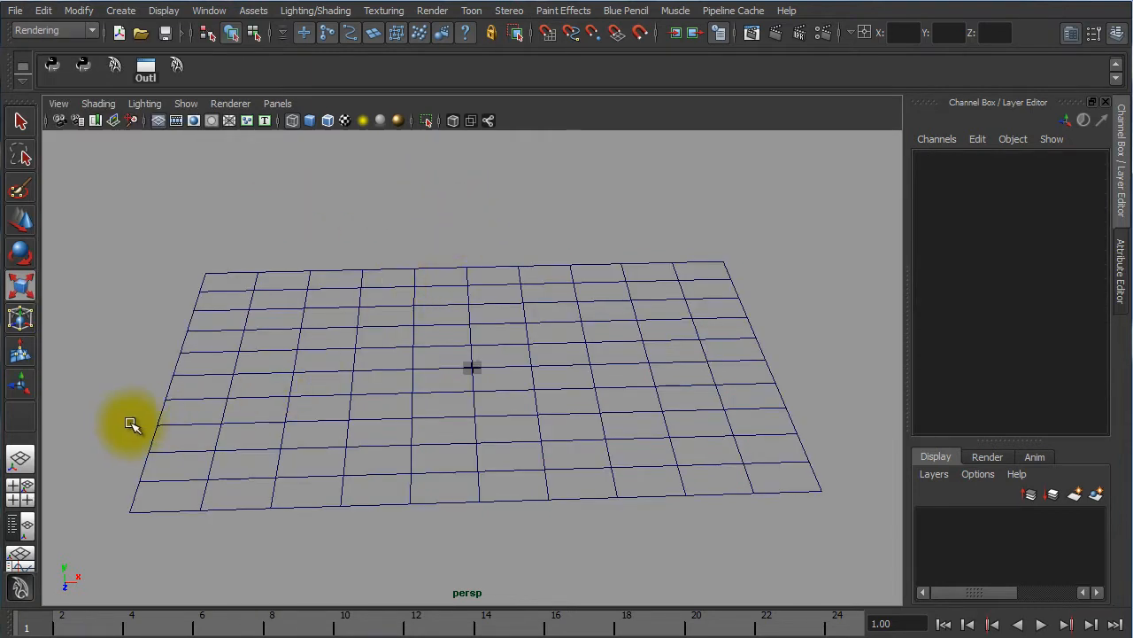
- Show the plane shaded and scale it down uniformly to about 0.54
key("5")
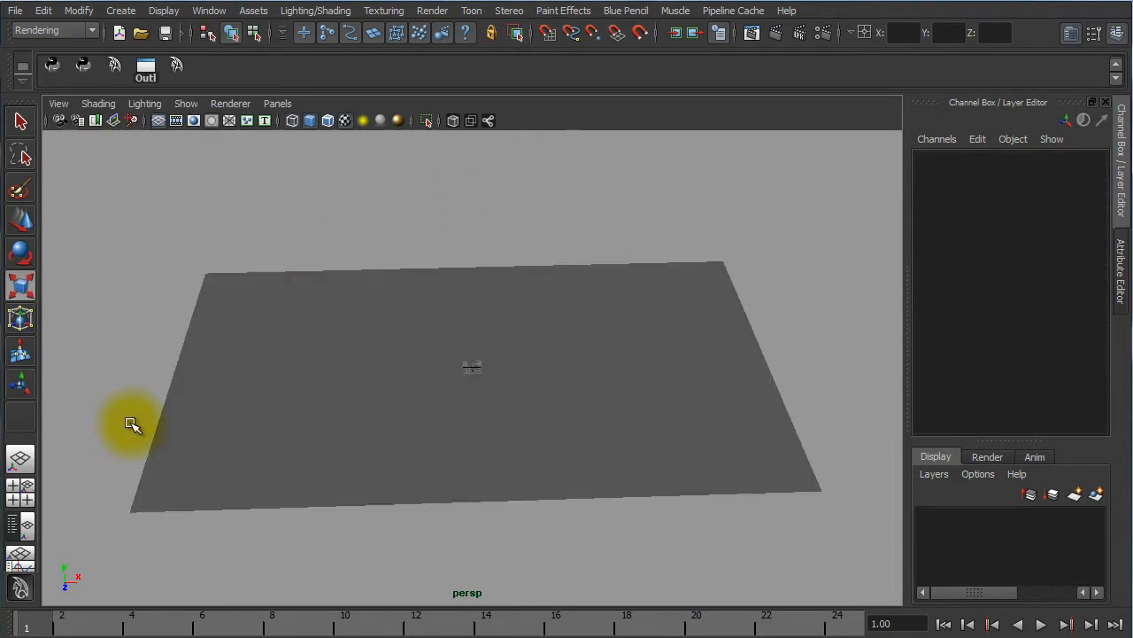
mouse_move(478, 410)
left_mouse_down("alt")
mouse_move(470, 404)
mouse_move(471, 425)
mouse_move(473, 398)
left_mouse_up("alt")
left_click(457, 397)
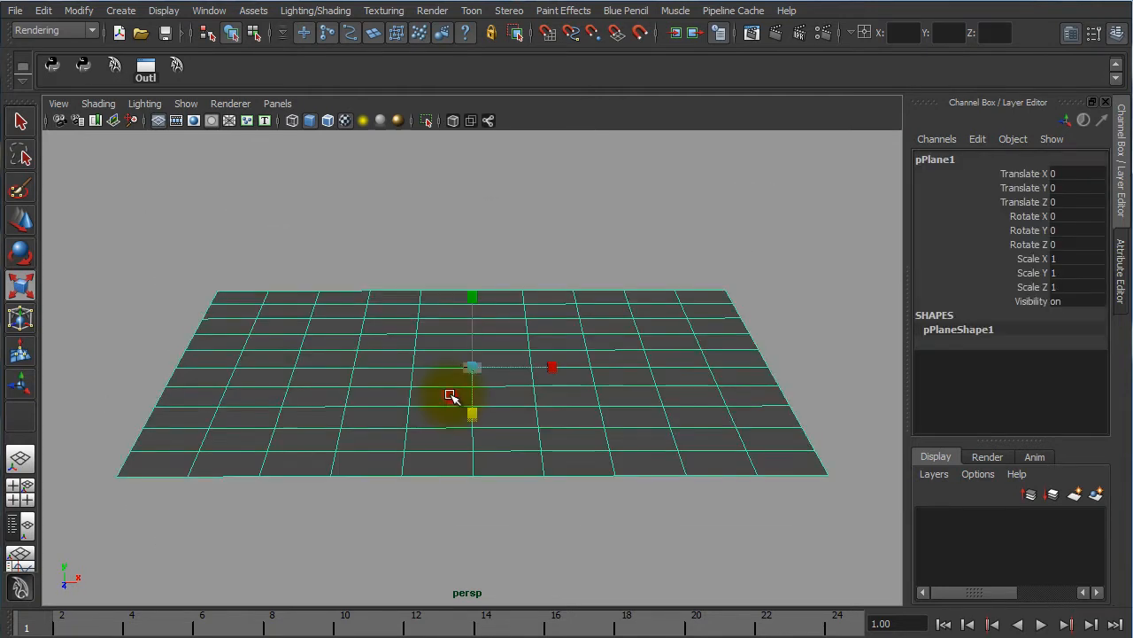
left_click_drag(653, 387, 576, 440, "alt")
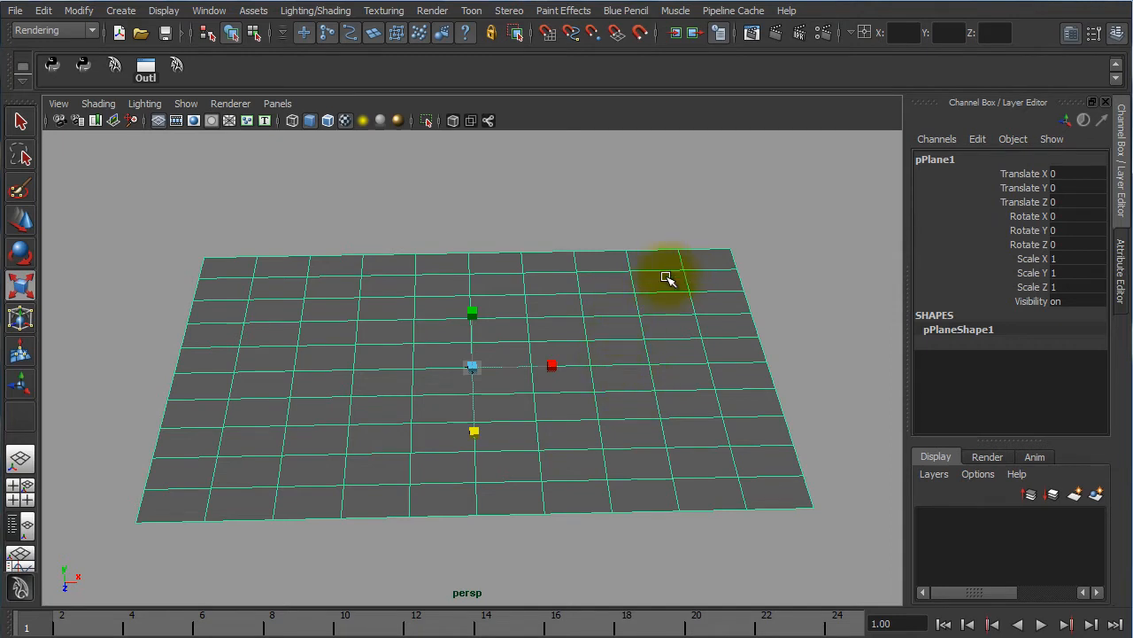
left_click_drag(477, 368, 481, 298)
left_click(614, 248)
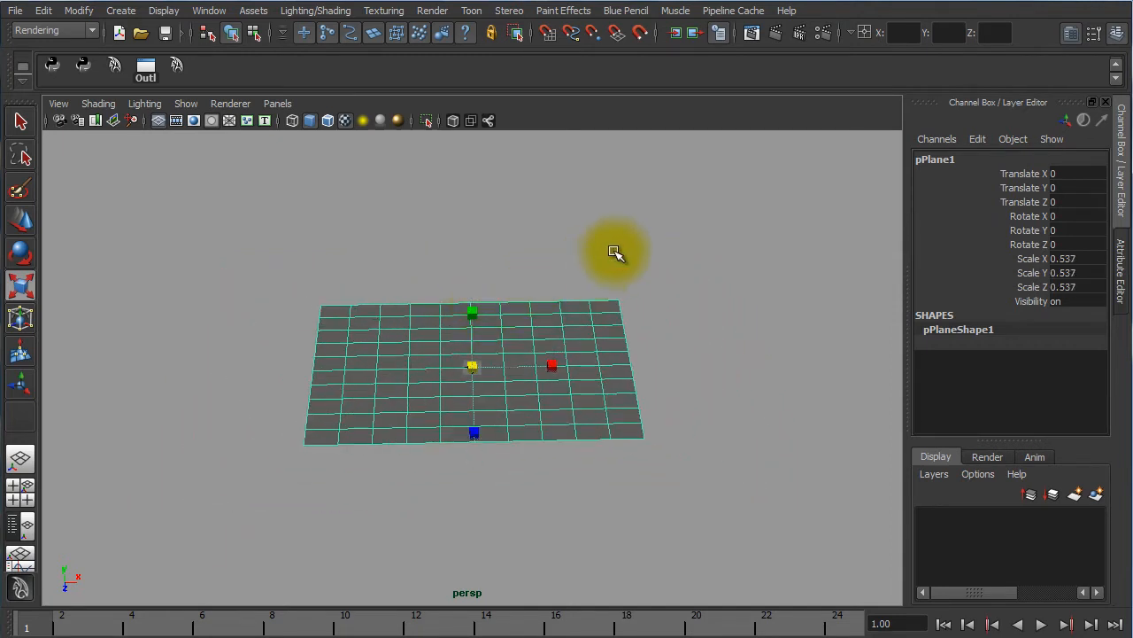
right_click_drag(488, 392, 837, 387, "alt")
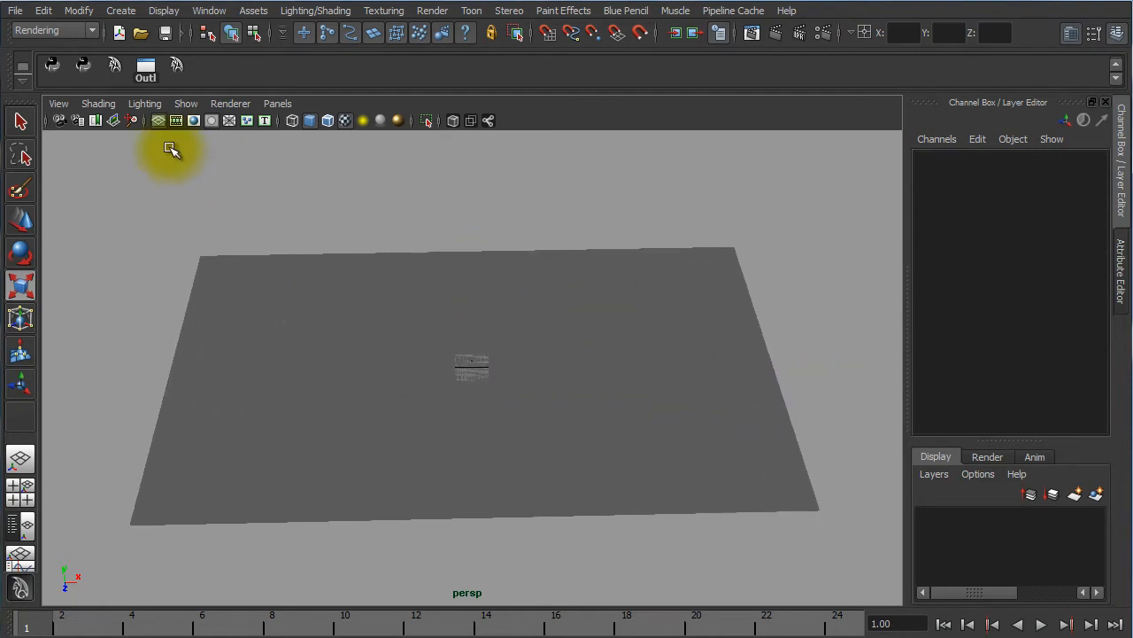
- Open the Hypershade and create a new Lambert material
left_click(210, 12)
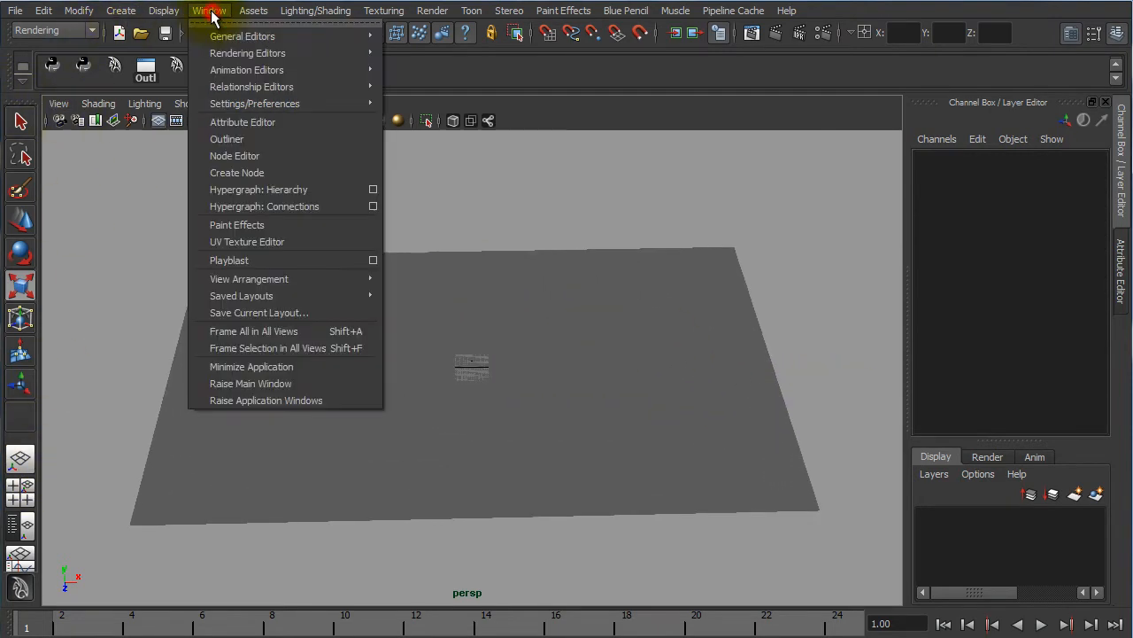
mouse_move(227, 54)
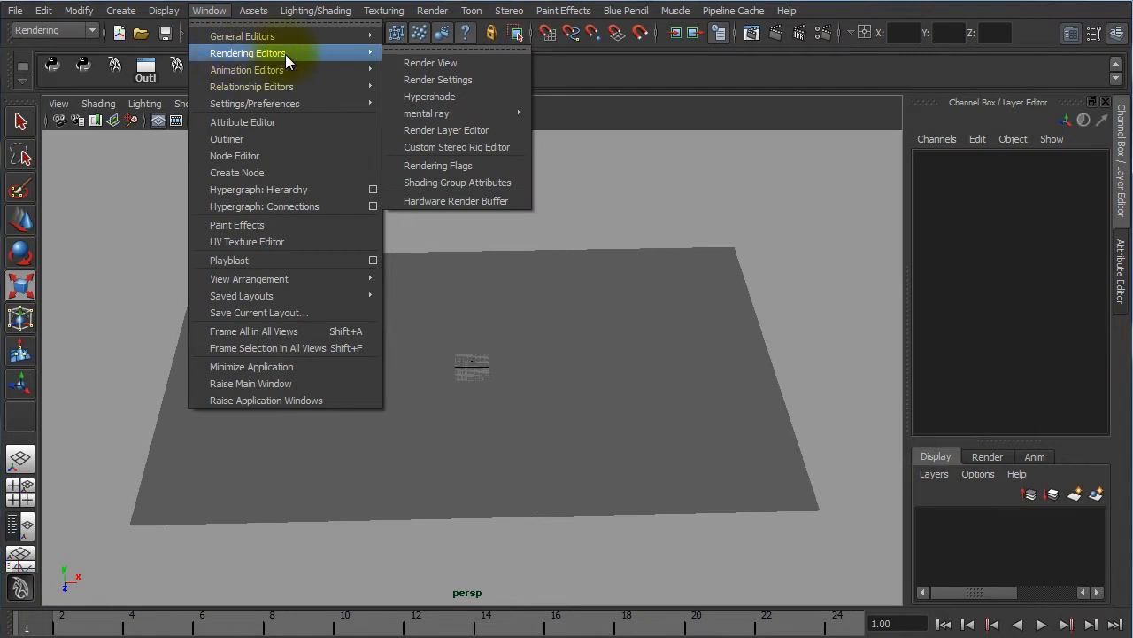
left_click(448, 93)
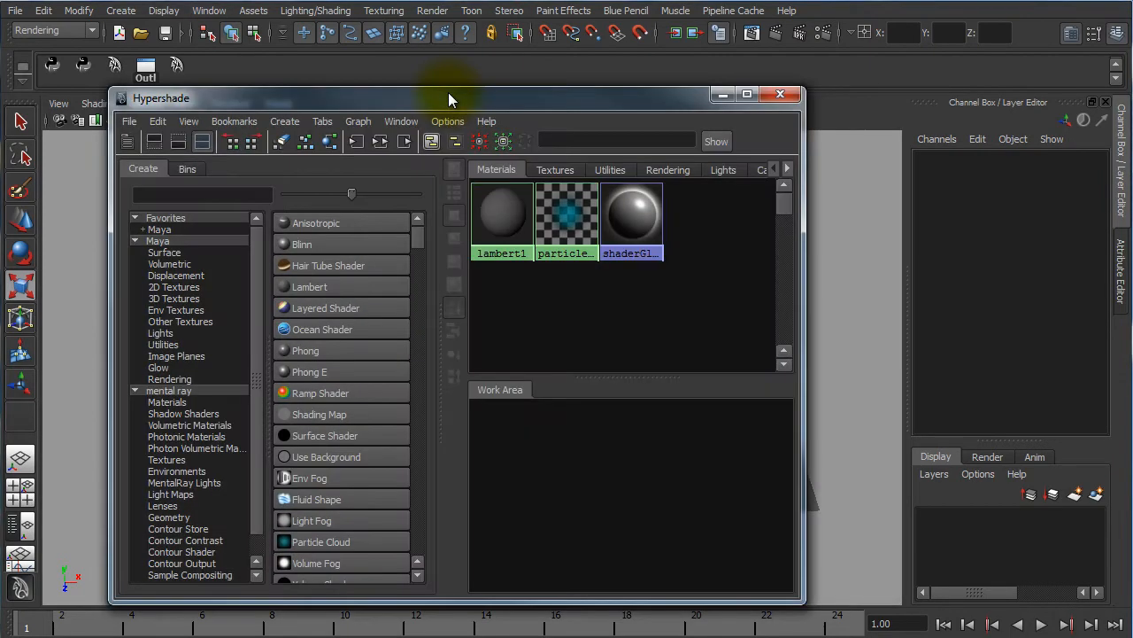
left_click(318, 287)
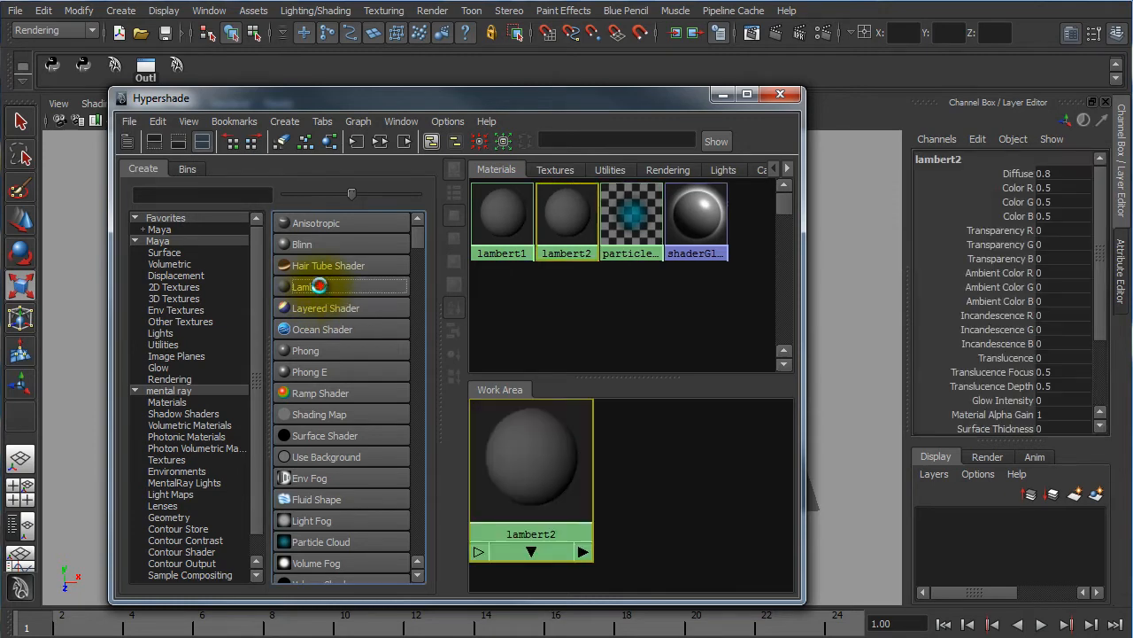
- Open the new Lambert material's attributes and connect a File texture to its Color
double_click(573, 224)
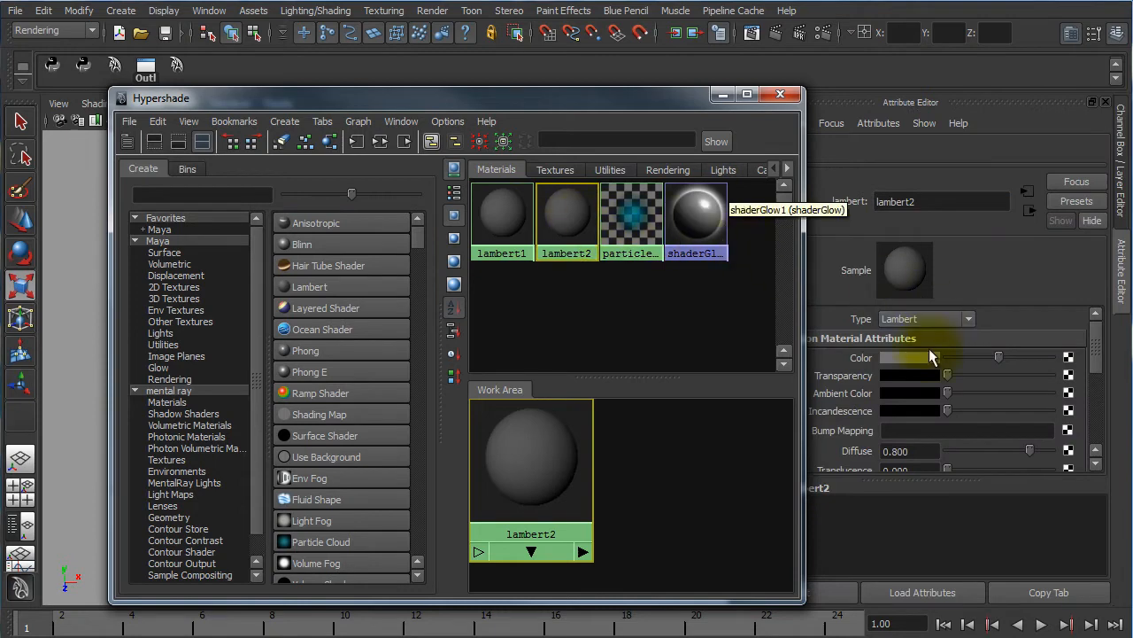
left_click_drag(653, 103, 605, 86)
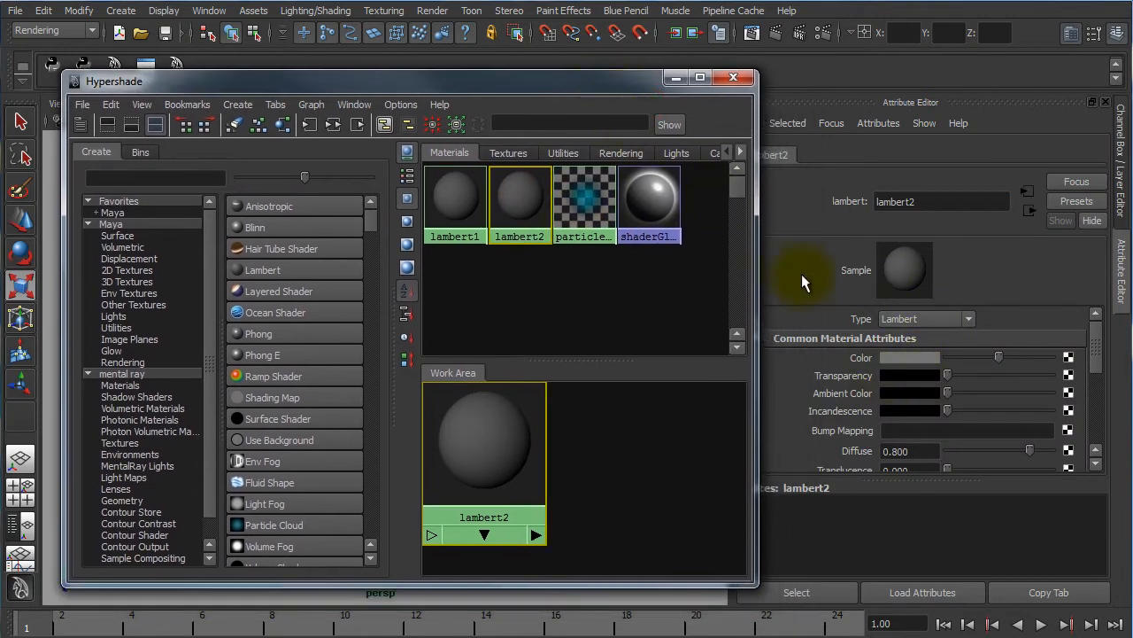
left_click_drag(760, 315, 646, 315)
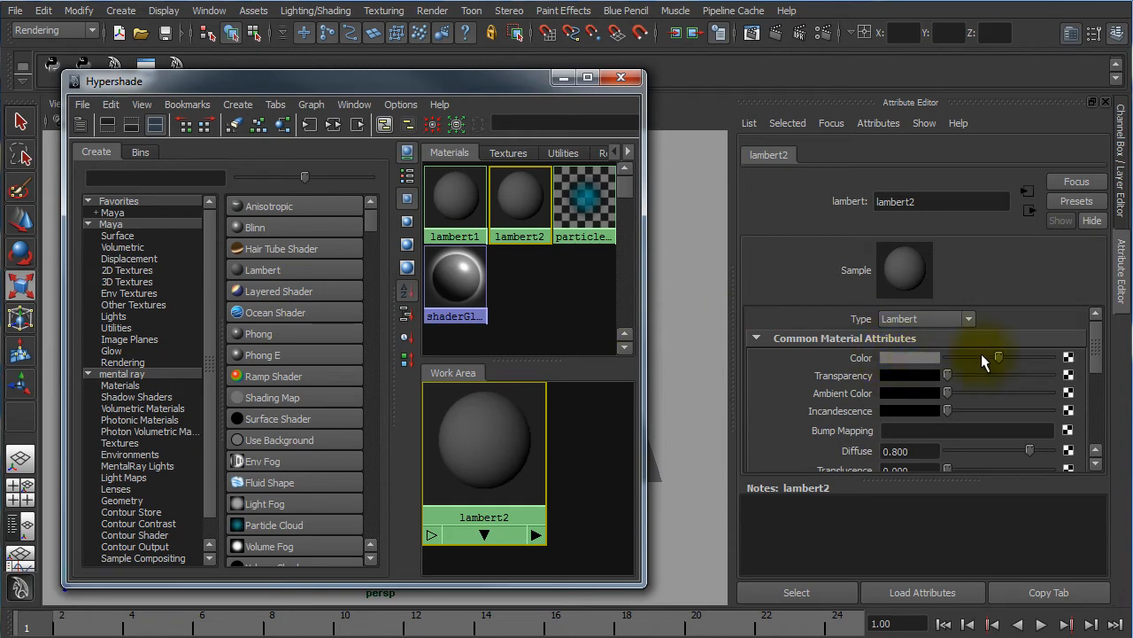
left_click(1068, 358)
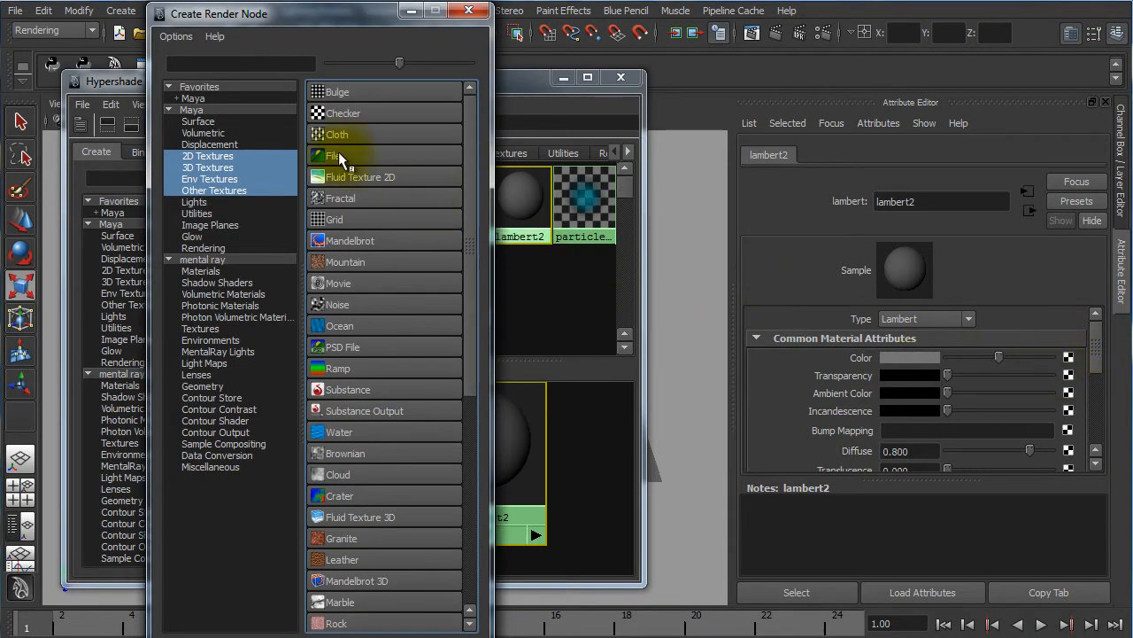
left_click(333, 156)
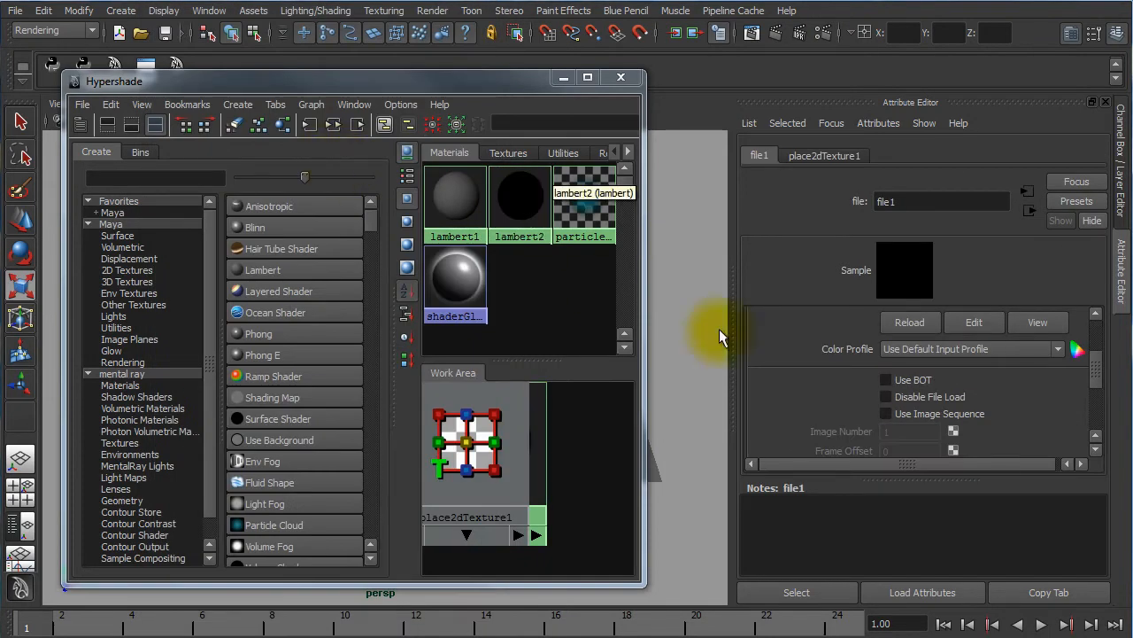
- Load cylindre.006.iff from the project's sourceimages folder as the image of the file1 texture
left_click(818, 157)
left_click(761, 156)
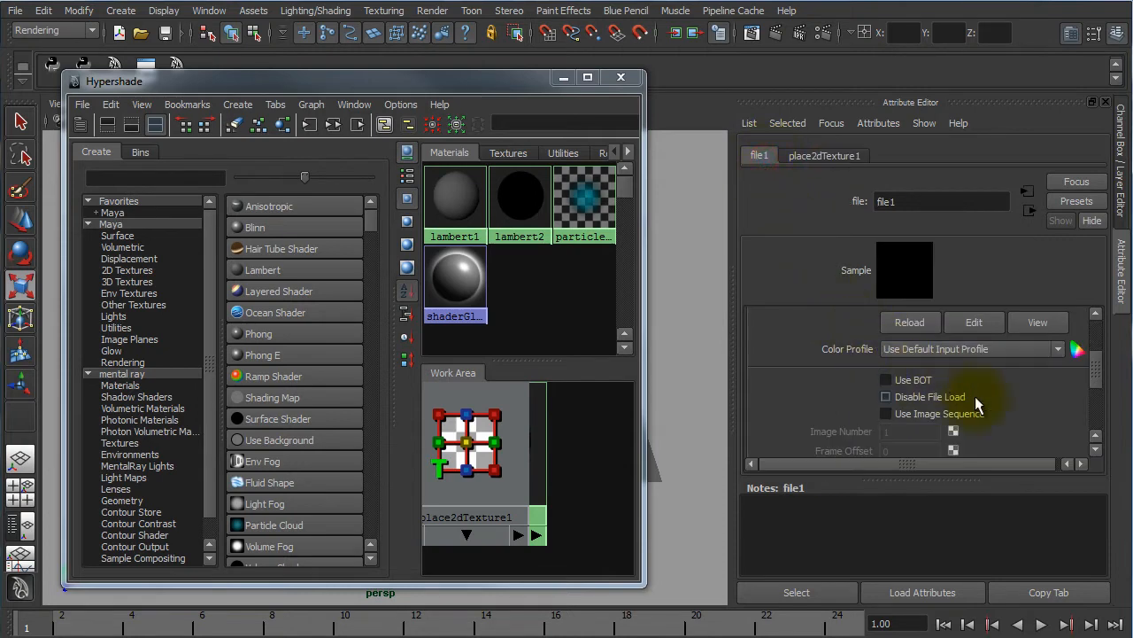
left_click_drag(1098, 370, 1098, 330)
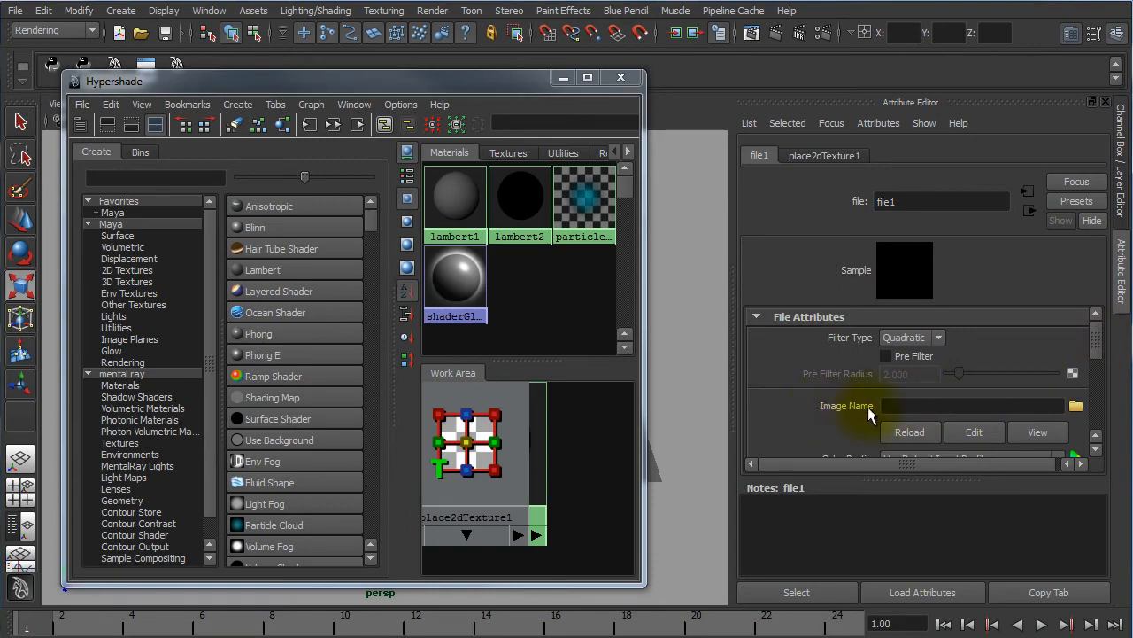
left_click(1076, 407)
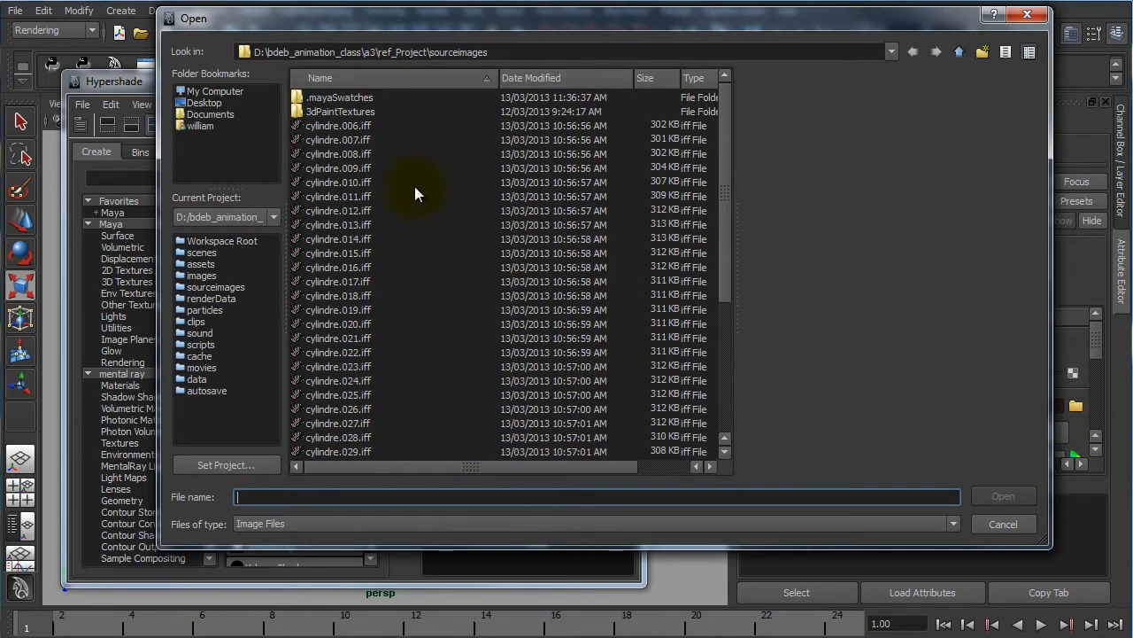
mouse_move(723, 186)
left_mouse_down()
mouse_move(726, 304)
mouse_move(729, 188)
left_mouse_up()
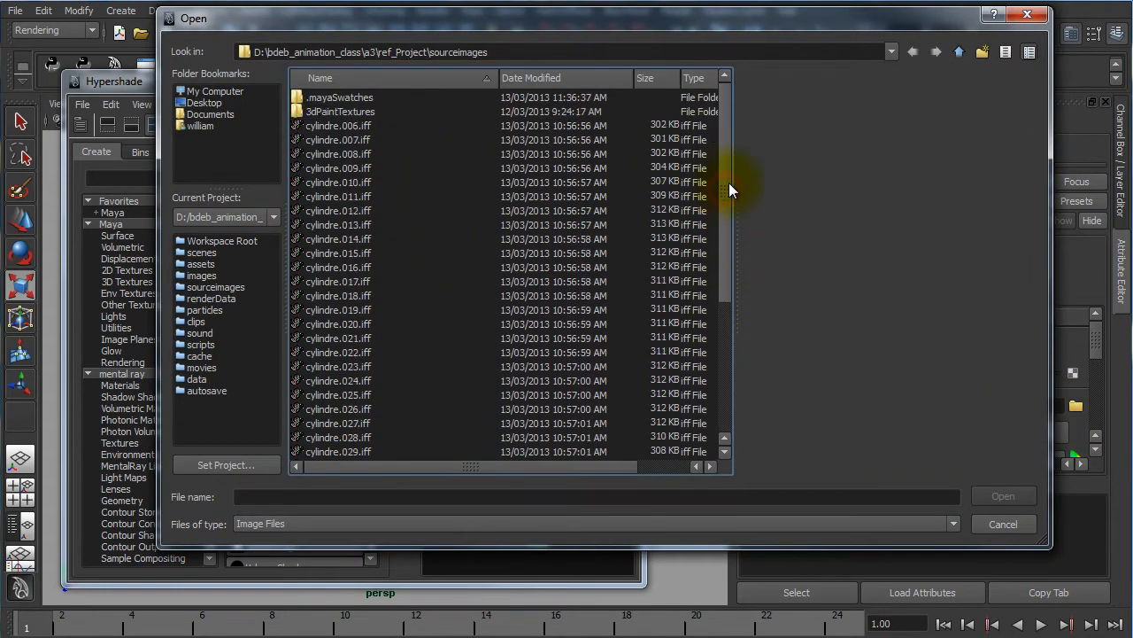
left_click(326, 124)
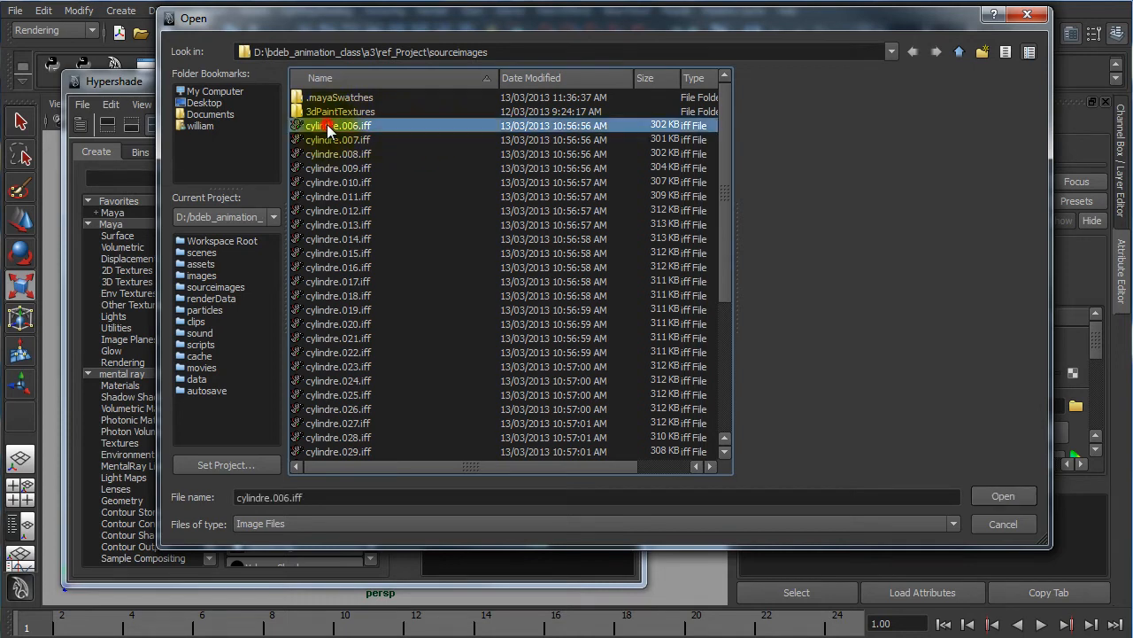
left_click(1002, 497)
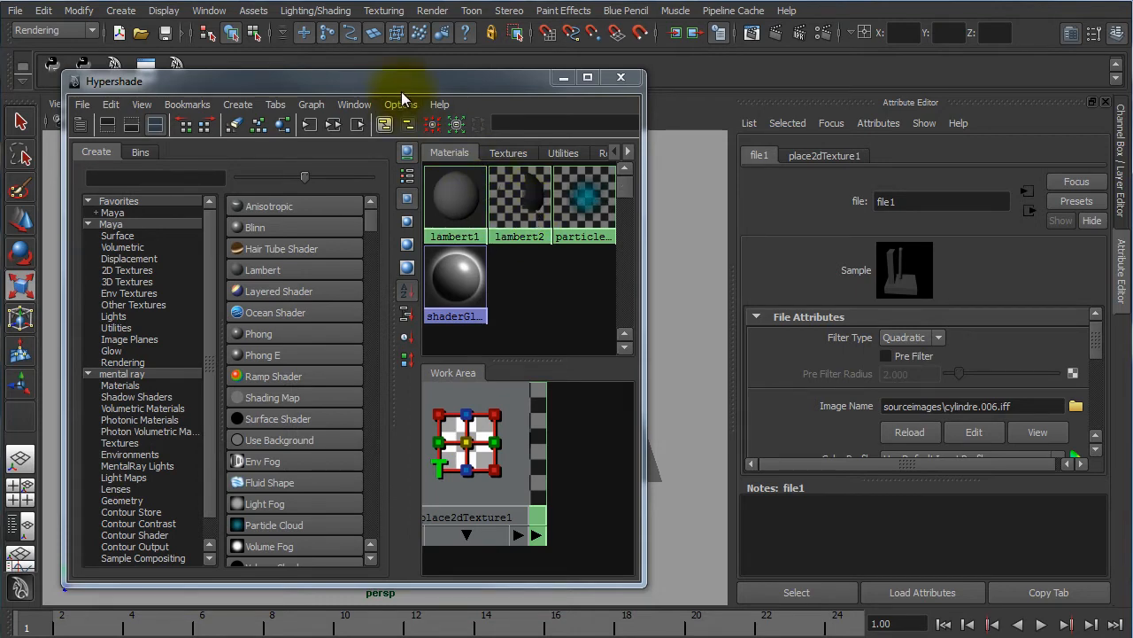
- Assign the lambert2 material to the plane and check the textured plane in the perspective view
left_click_drag(408, 89, 830, 178)
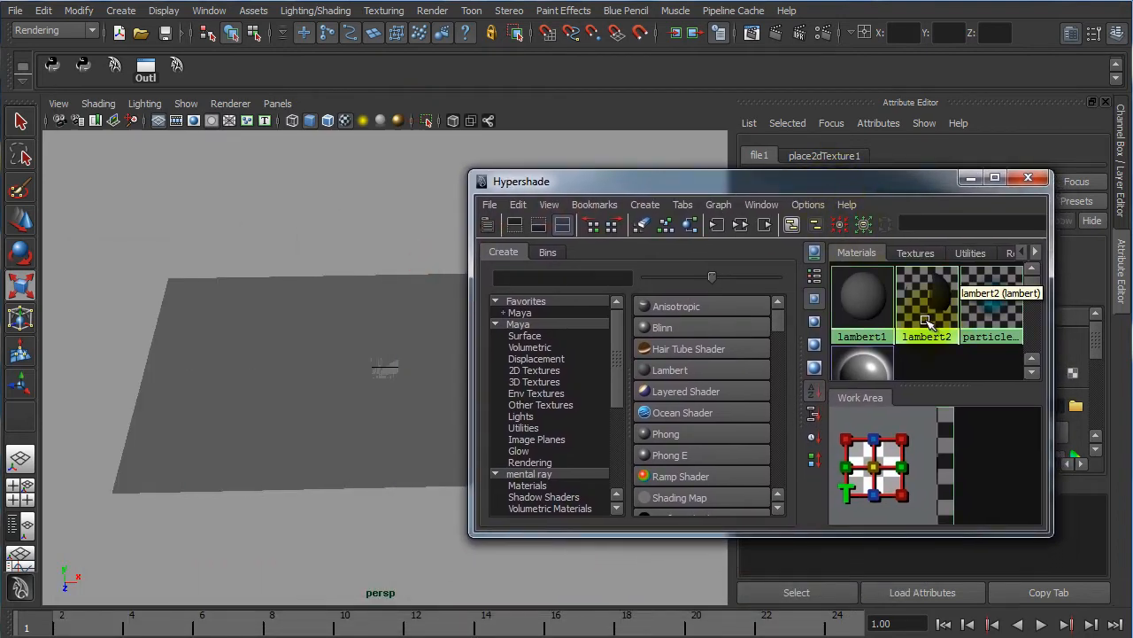
middle_click_drag(927, 310, 399, 330)
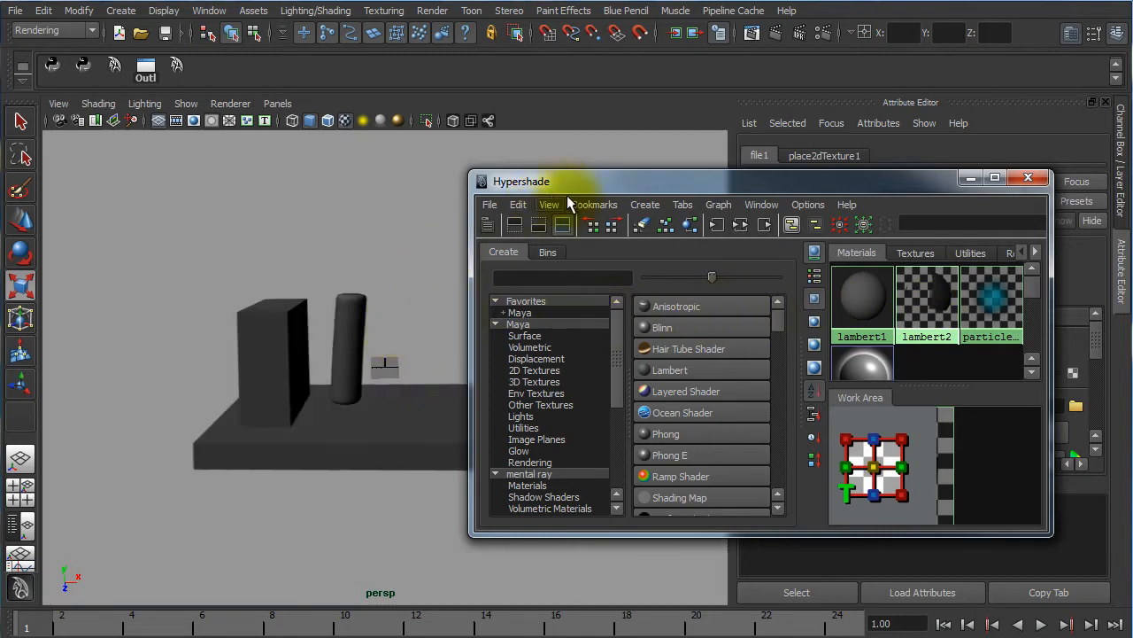
left_click_drag(589, 182, 853, 180)
mouse_move(585, 386)
left_mouse_down("alt")
mouse_move(587, 451)
mouse_move(579, 387)
left_mouse_up("alt")
left_click(462, 413)
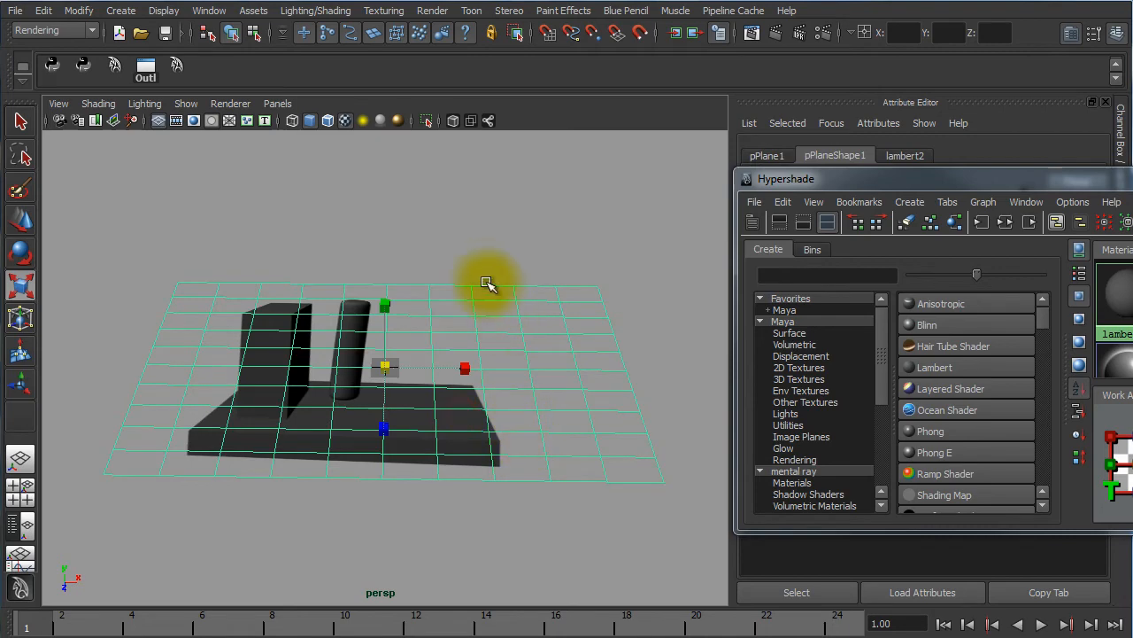
left_click(481, 246)
left_click(428, 366)
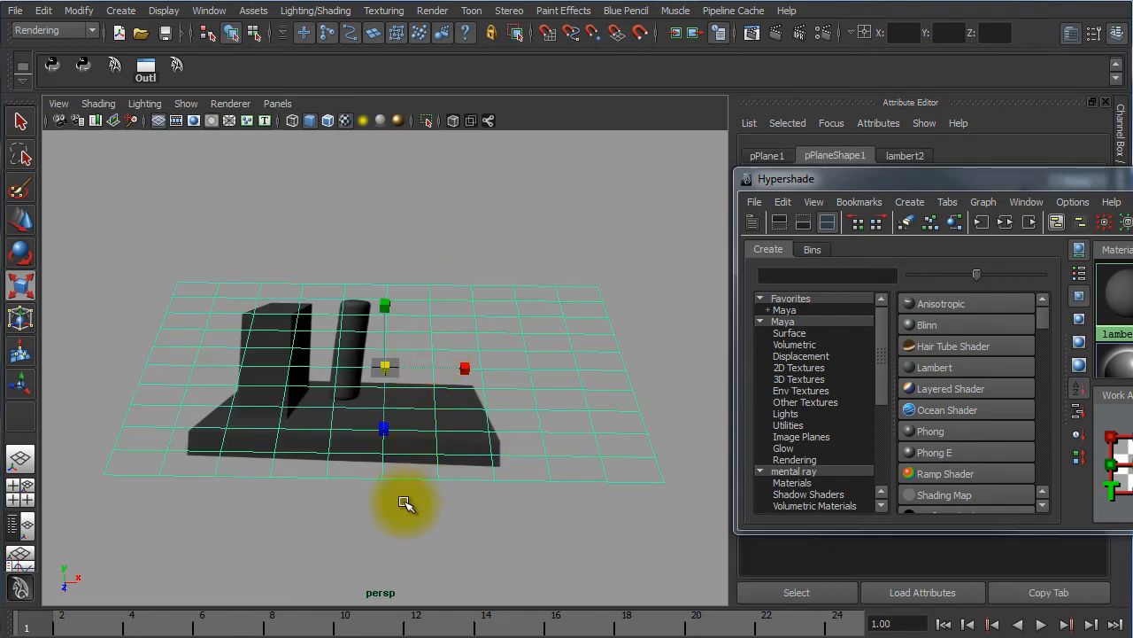
mouse_move(404, 499)
left_mouse_down("alt")
mouse_move(412, 566)
mouse_move(406, 345)
mouse_move(405, 500)
left_mouse_up("alt")
- Create a polygon cube, enlarge it and lower it beneath the plane to test the material's transparency
left_click(454, 228)
right_click_drag(454, 227, 457, 269, "shift")
left_click_drag(387, 372, 457, 365)
key("w")
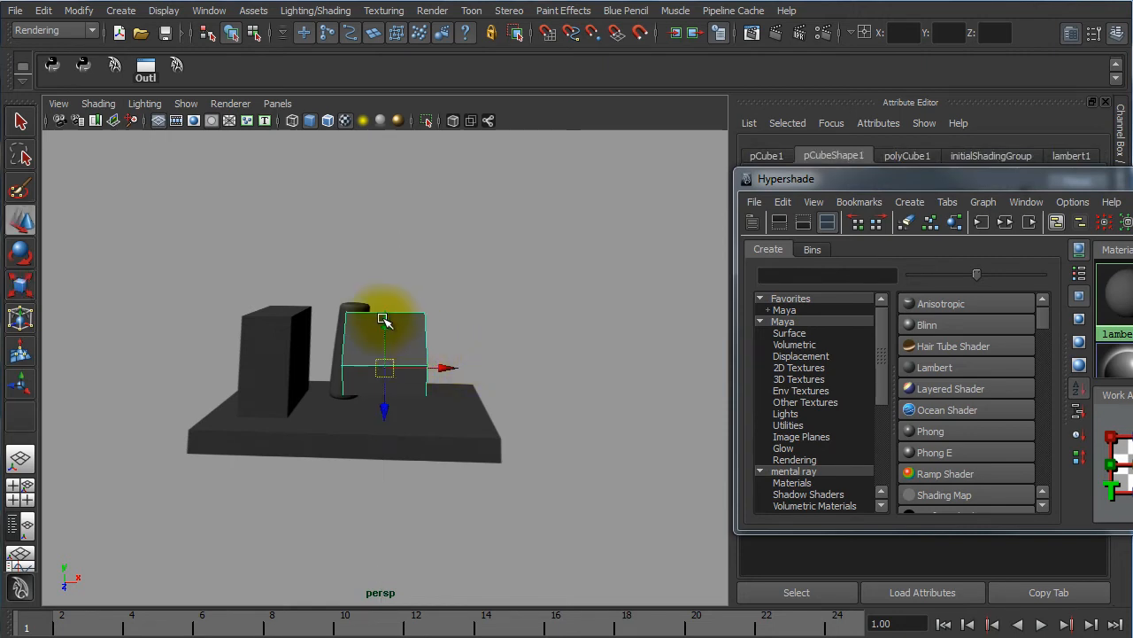
left_click_drag(383, 319, 383, 447)
- Look at the test cube through the transparent plane and delete the cube
left_click_drag(506, 395, 492, 483, "alt")
left_click(467, 400)
left_click_drag(590, 251, 528, 133, "alt")
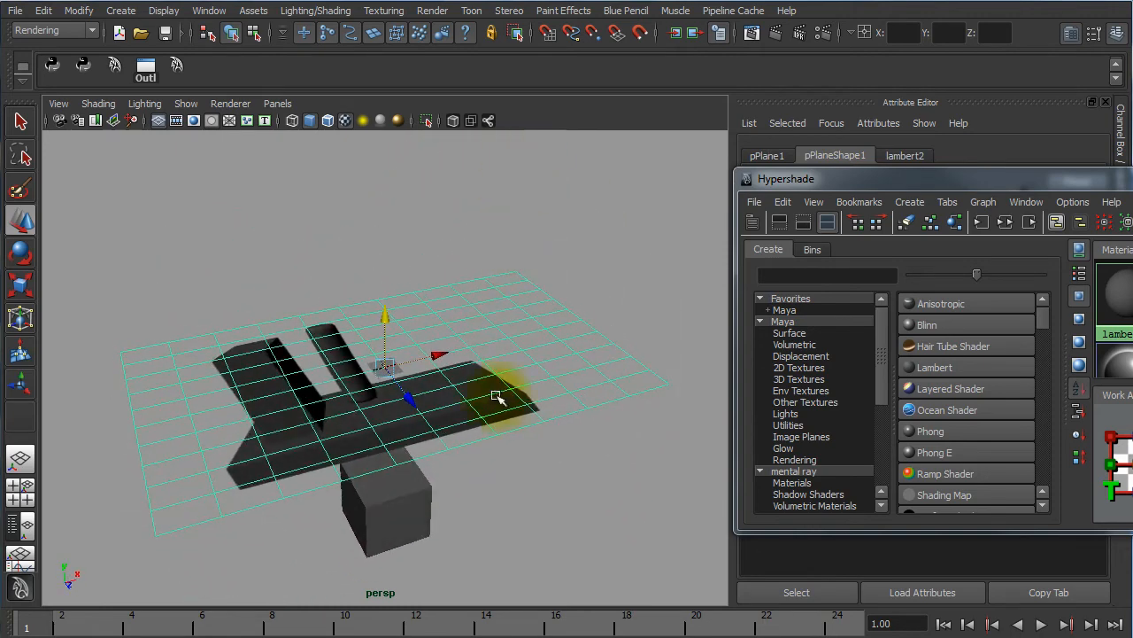
left_click(390, 500)
key("Delete")
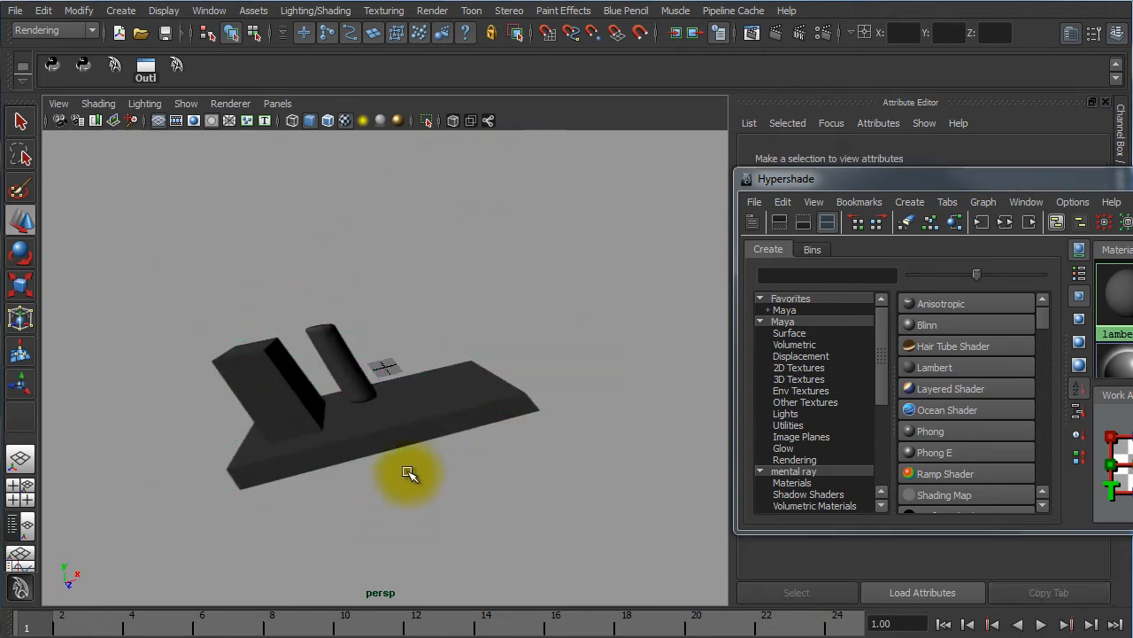
- Break the file texture's connection to the lambert2 material's Transparency attribute
left_click_drag(963, 183, 451, 128)
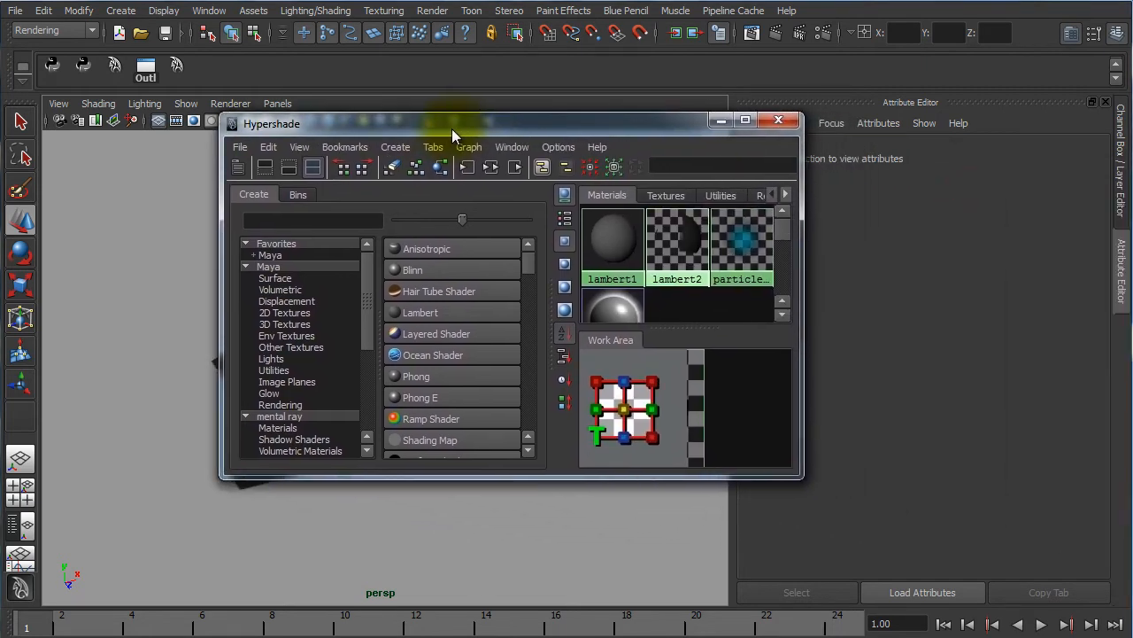
left_click(673, 239)
left_click_drag(626, 122, 470, 116)
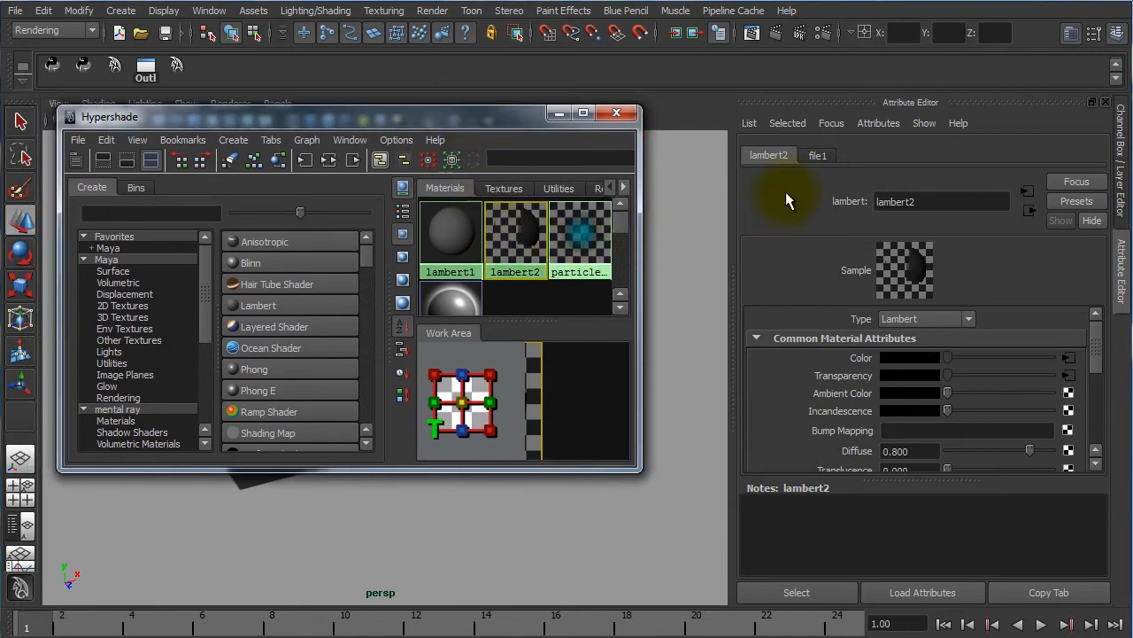
left_click(527, 252)
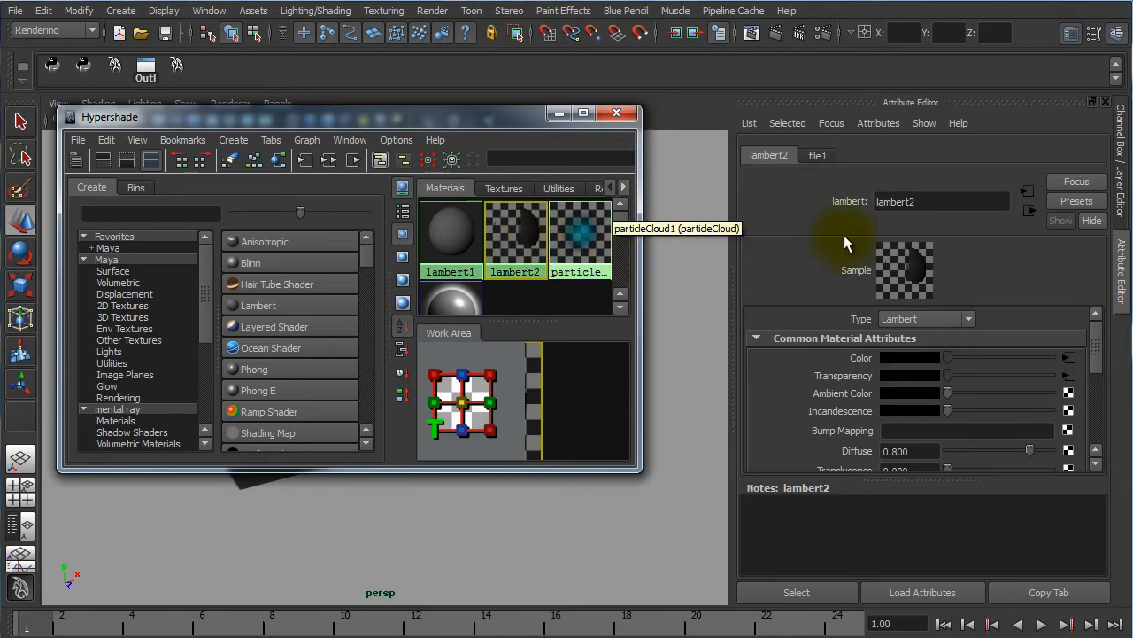
left_click(770, 155)
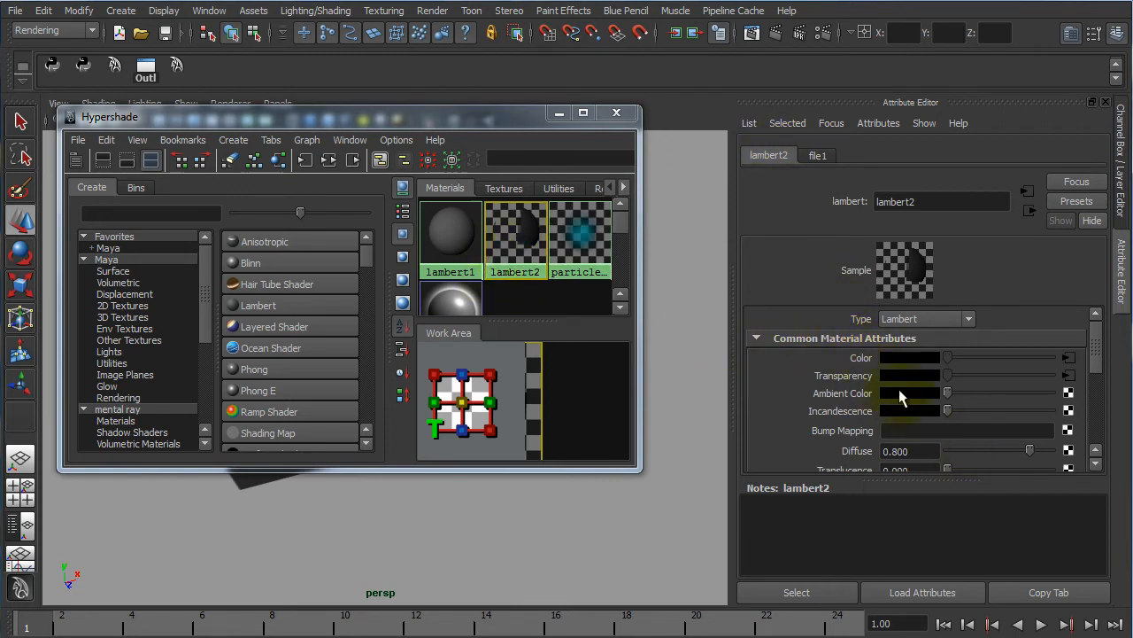
left_click(845, 374)
right_click(836, 375)
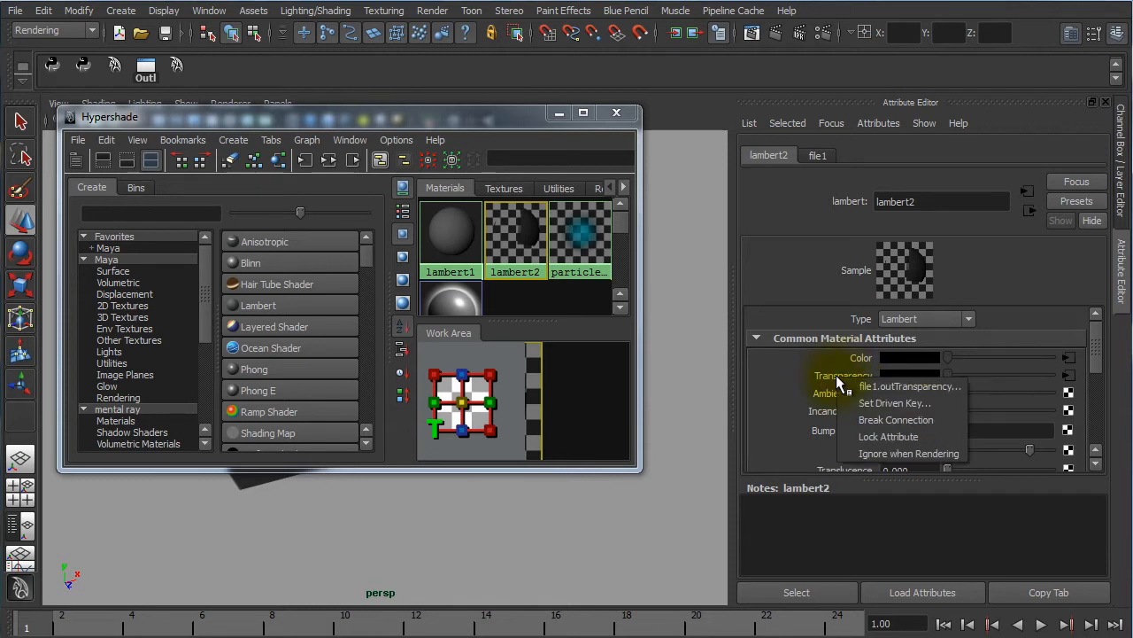
left_click(894, 419)
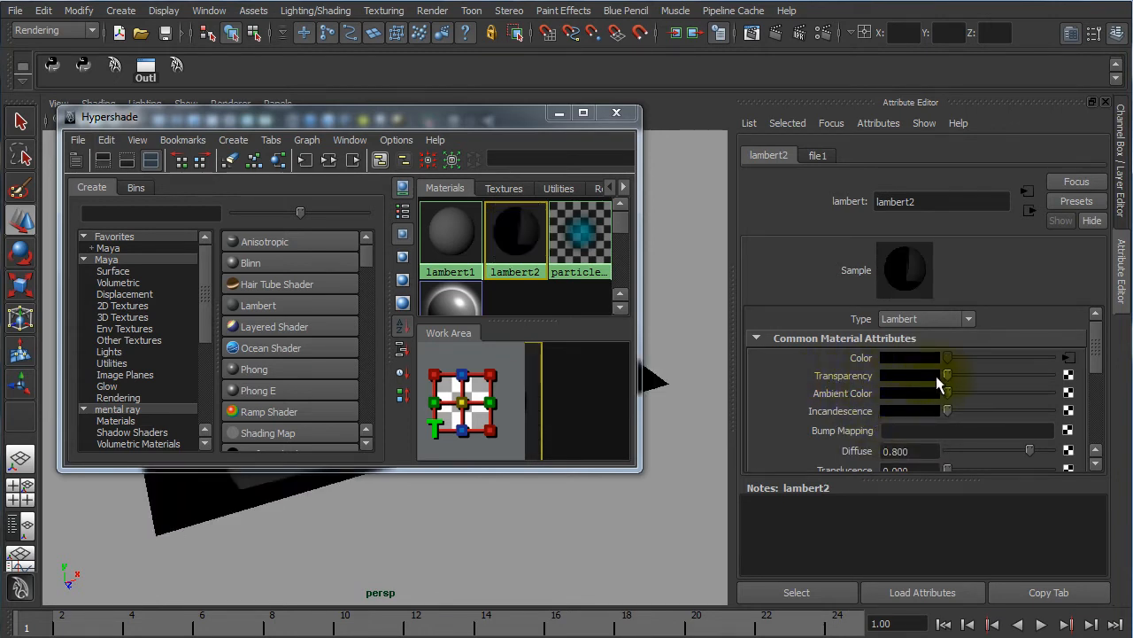
- Frame the textured plane in the perspective view and hide the viewport grid
left_click_drag(433, 122, 961, 318)
left_click_drag(576, 451, 183, 352, "alt")
left_click_drag(346, 405, 452, 487, "alt")
right_click_drag(452, 487, 763, 454, "alt")
left_click_drag(520, 410, 591, 430, "alt")
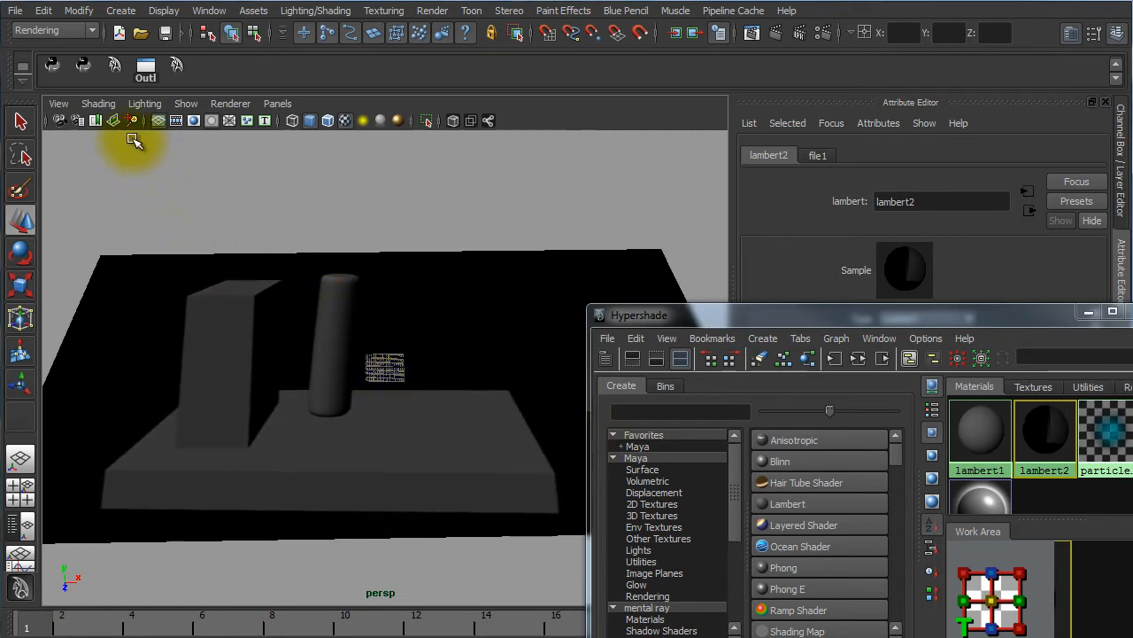
left_click(159, 121)
left_click_drag(420, 306, 384, 301, "alt")
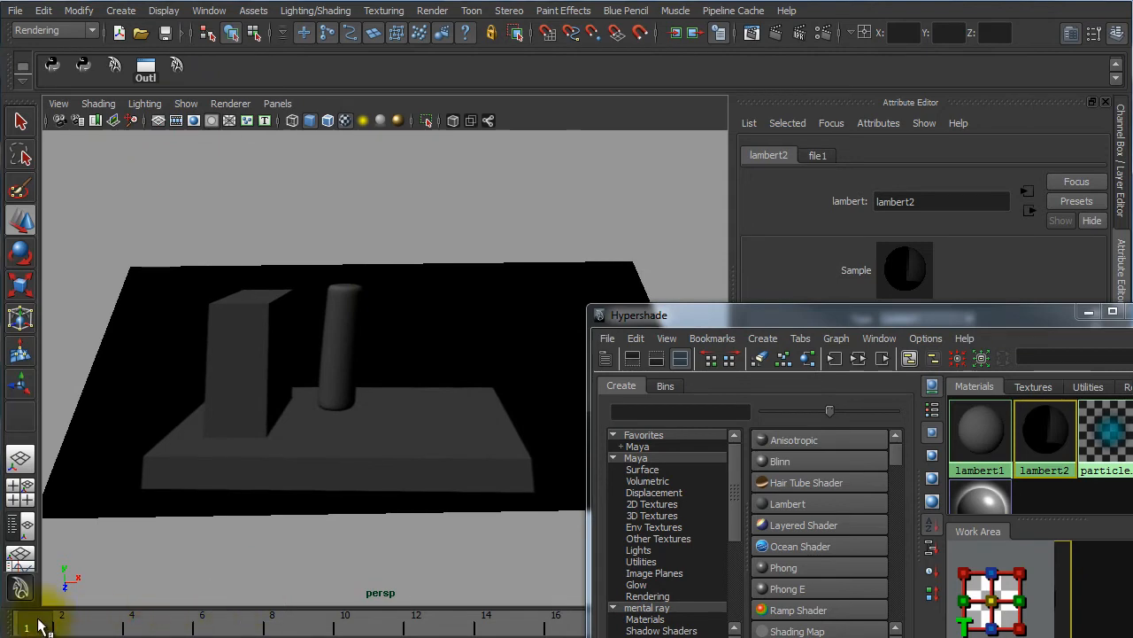
- Enable Use Image Sequence on the file1 texture
left_click_drag(894, 318, 563, 193)
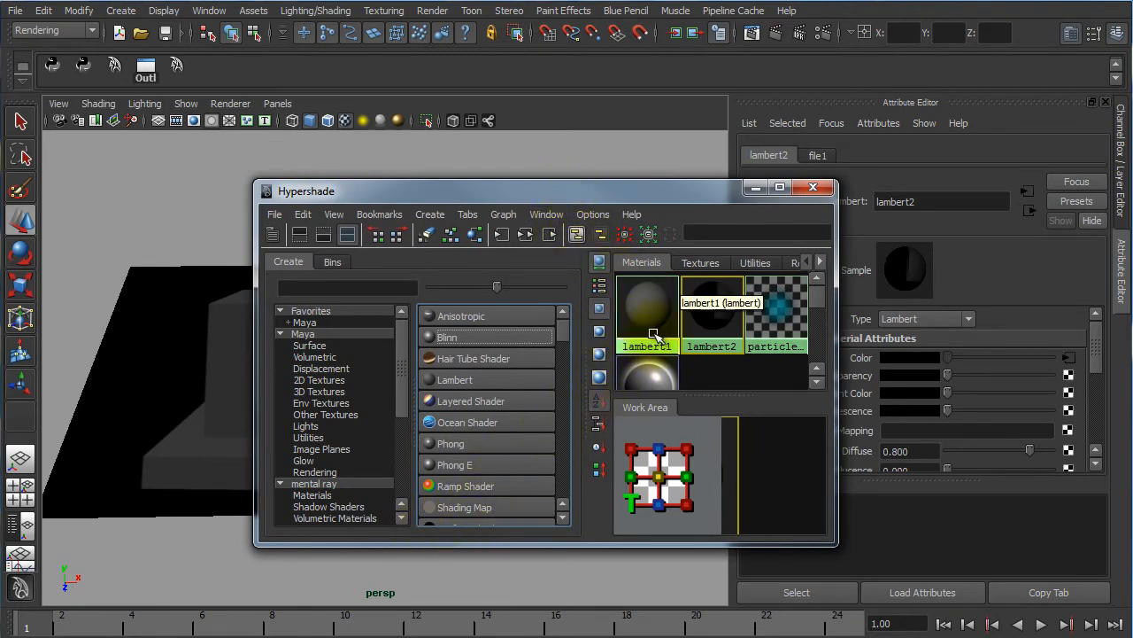
left_click_drag(621, 198, 503, 163)
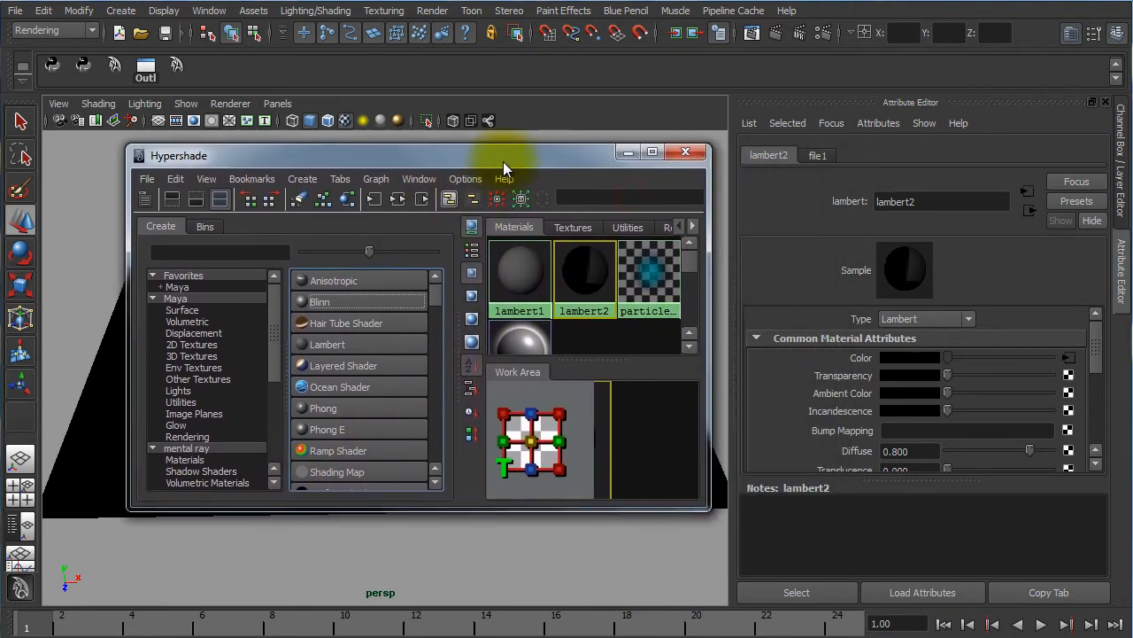
left_click(818, 156)
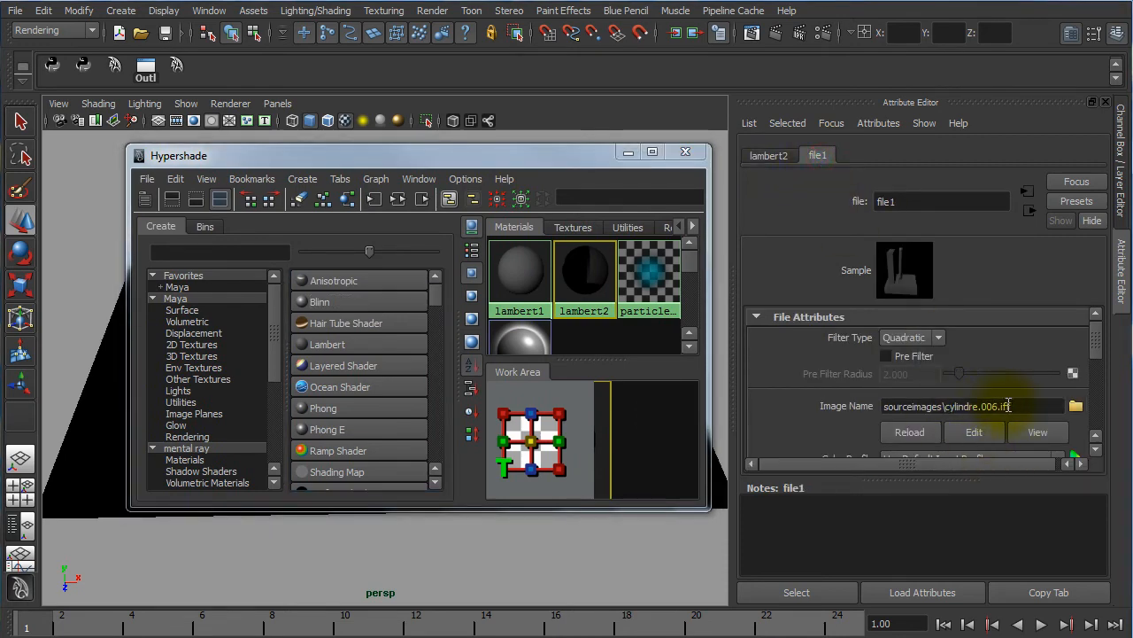
left_click_drag(1095, 352, 1095, 375)
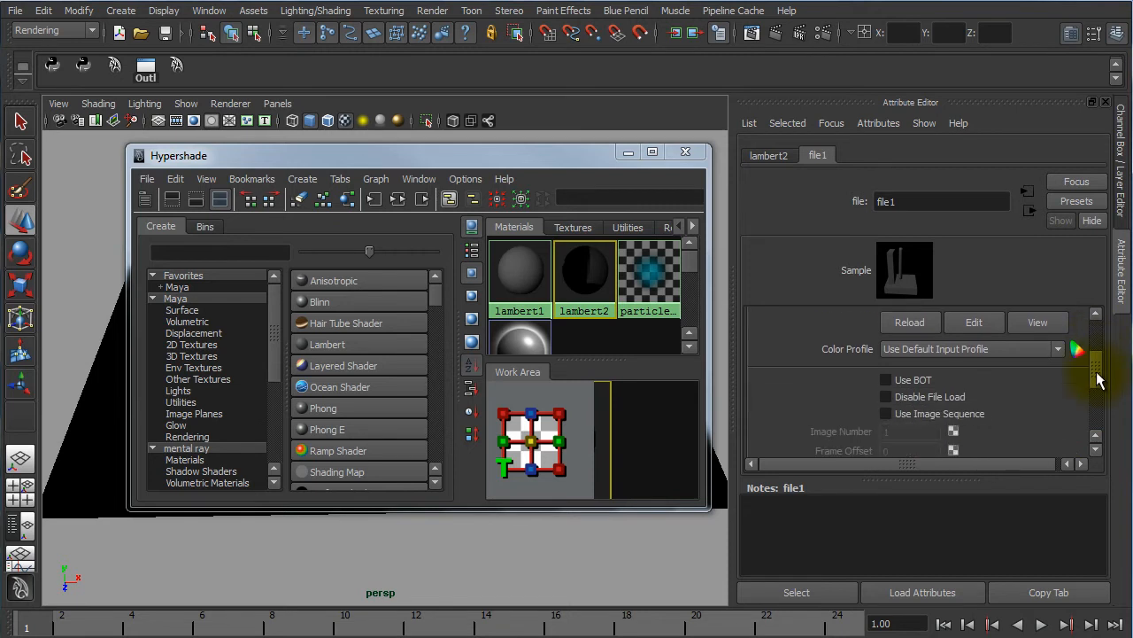
left_click(886, 414)
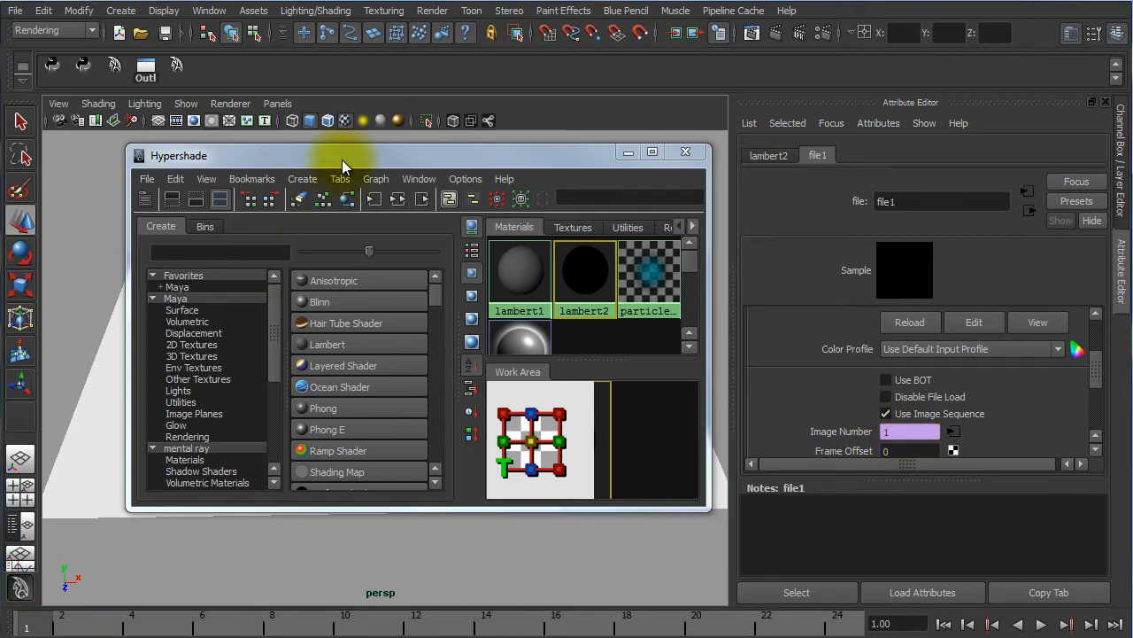
- Scrub through the timeline and play the animation to check the image sequence on the plane
left_click_drag(341, 162, 708, 153)
left_click_drag(31, 627, 202, 629)
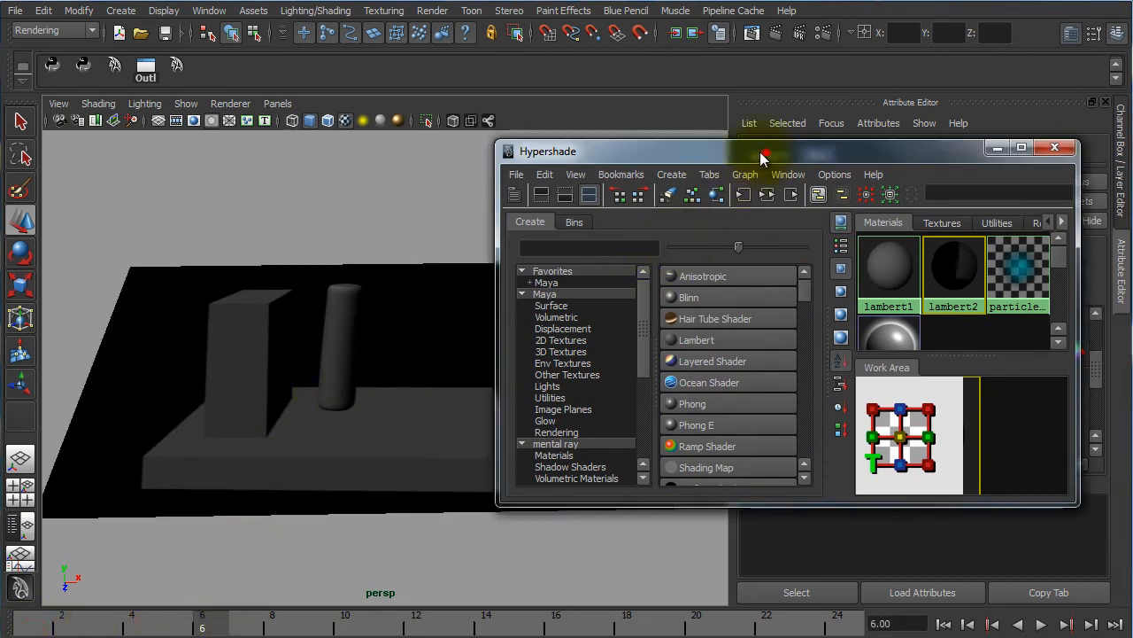
left_click_drag(740, 152, 413, 139)
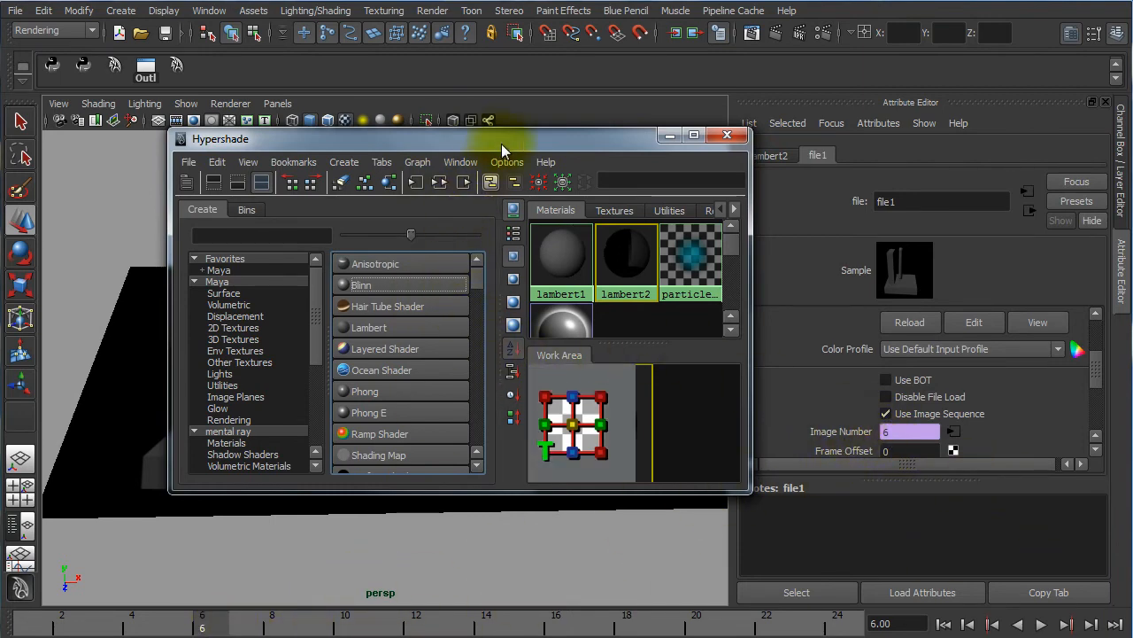
left_click_drag(501, 140, 966, 150)
left_click_drag(207, 619, 767, 624)
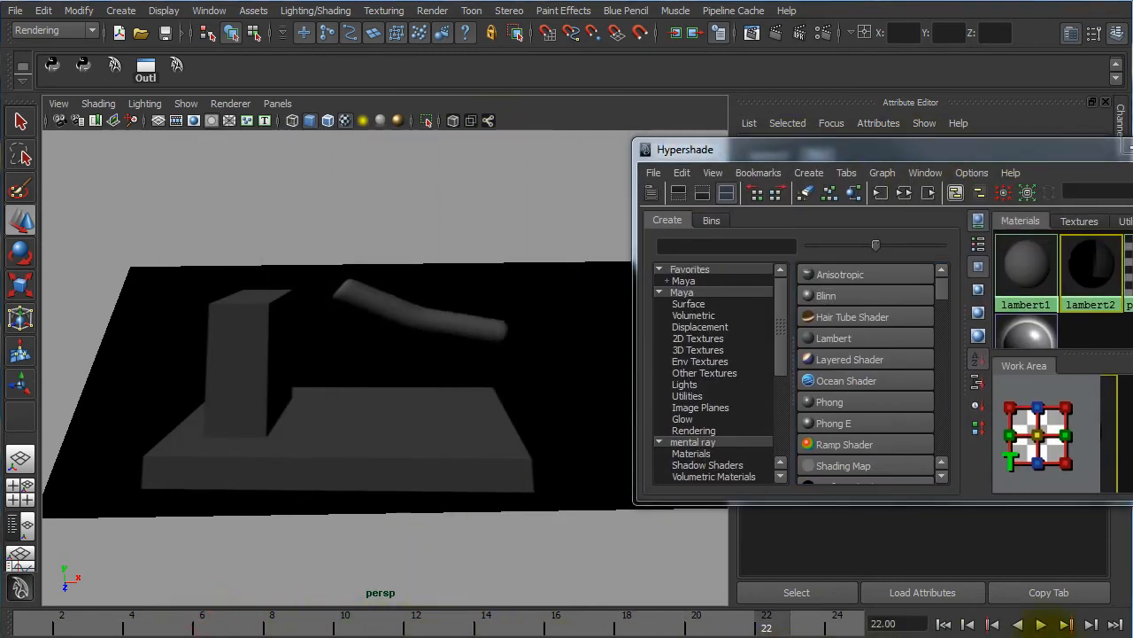
left_click(1042, 624)
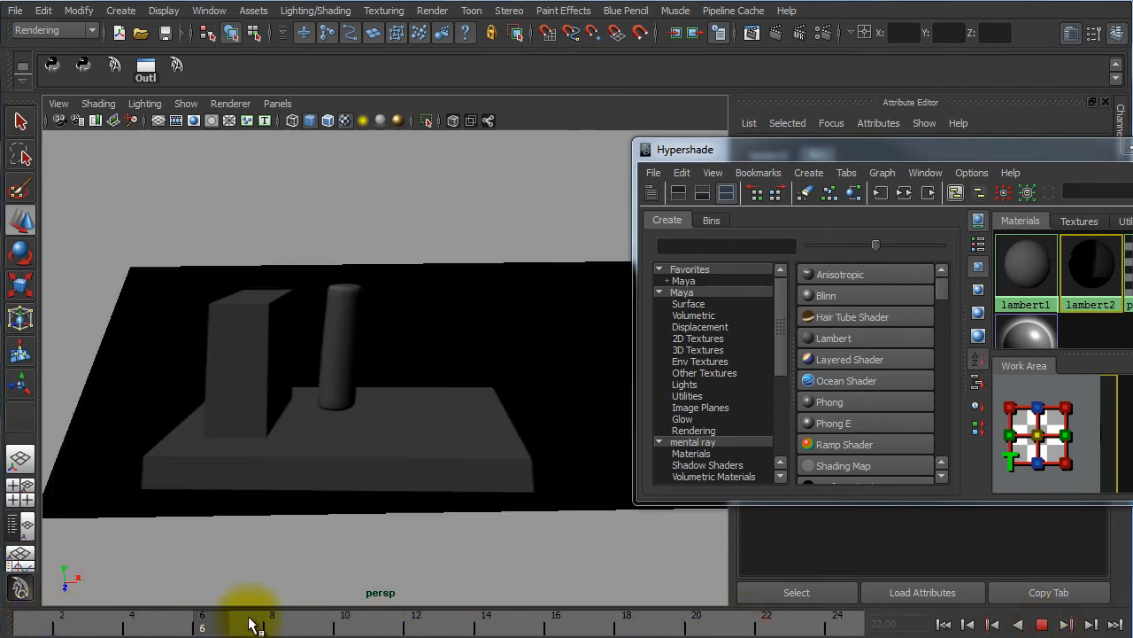
mouse_move(361, 625)
left_mouse_down()
mouse_move(403, 625)
mouse_move(14, 605)
mouse_move(36, 623)
mouse_move(451, 635)
left_mouse_up()
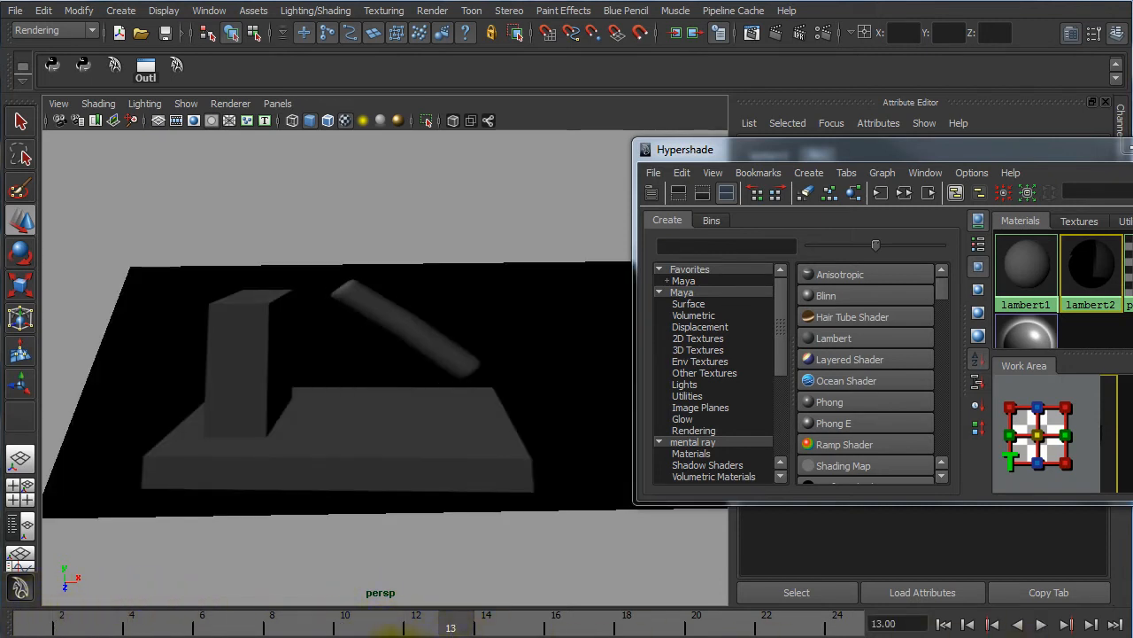
- Expand the time slider to the full animation range and move to frame 14
double_click(395, 637)
mouse_move(260, 623)
left_mouse_down()
mouse_move(161, 620)
mouse_move(368, 624)
mouse_move(256, 624)
left_mouse_up()
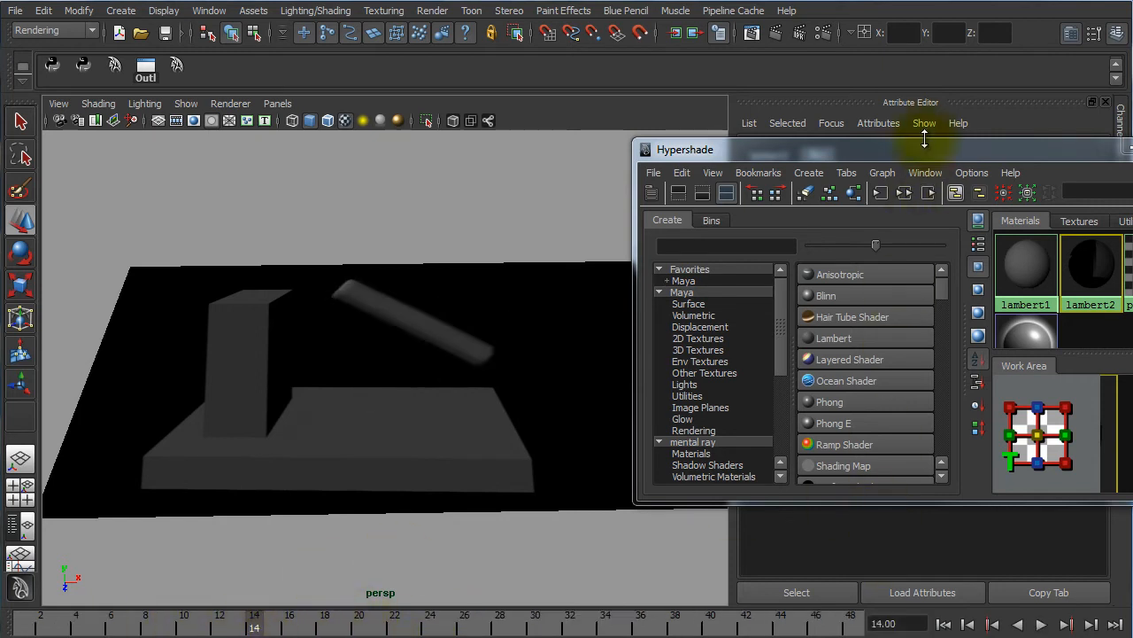
- Close the Hypershade and return the timeline to frame 1
left_click_drag(939, 153, 556, 137)
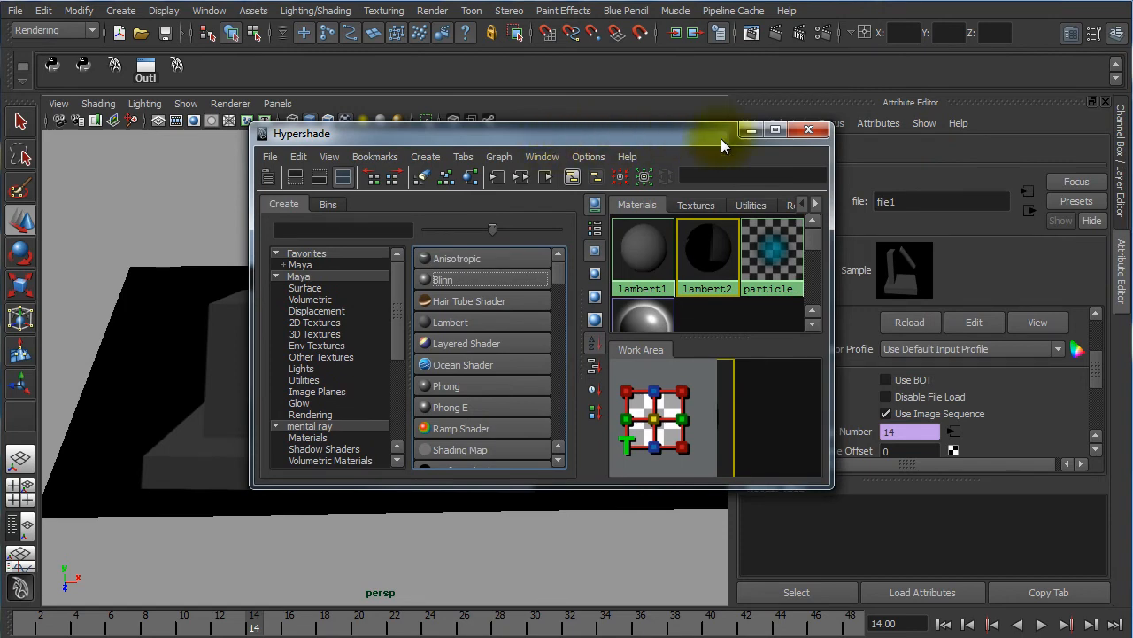
left_click(815, 131)
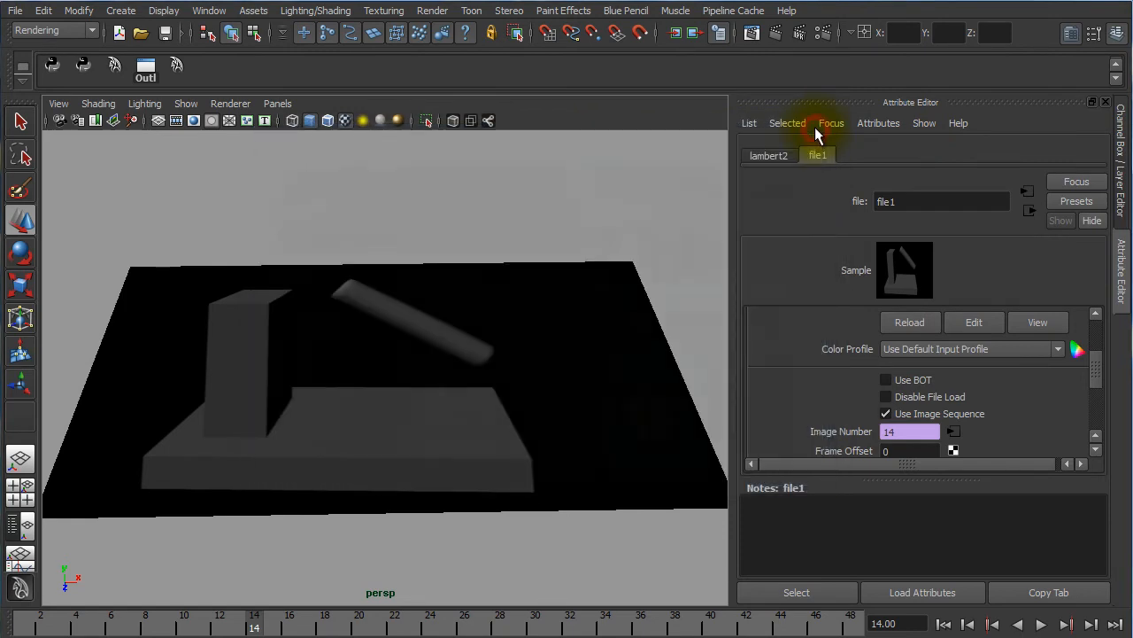
left_click_drag(200, 630, 19, 629)
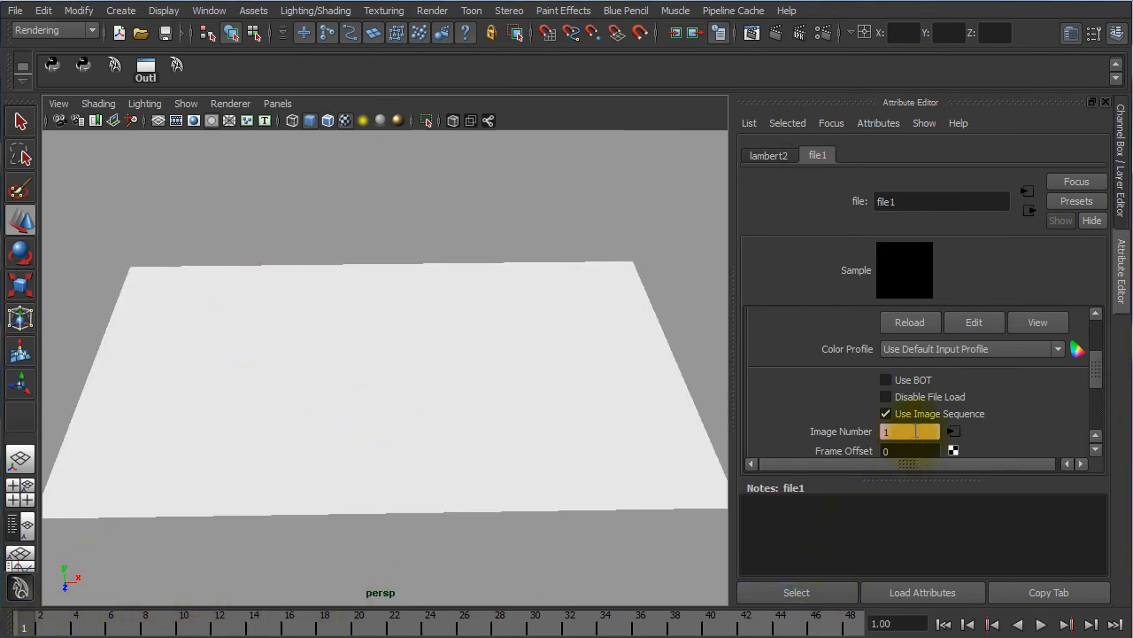
- Delete the expression on file1's Image Number and return the timeline to frame 1
right_click(910, 432)
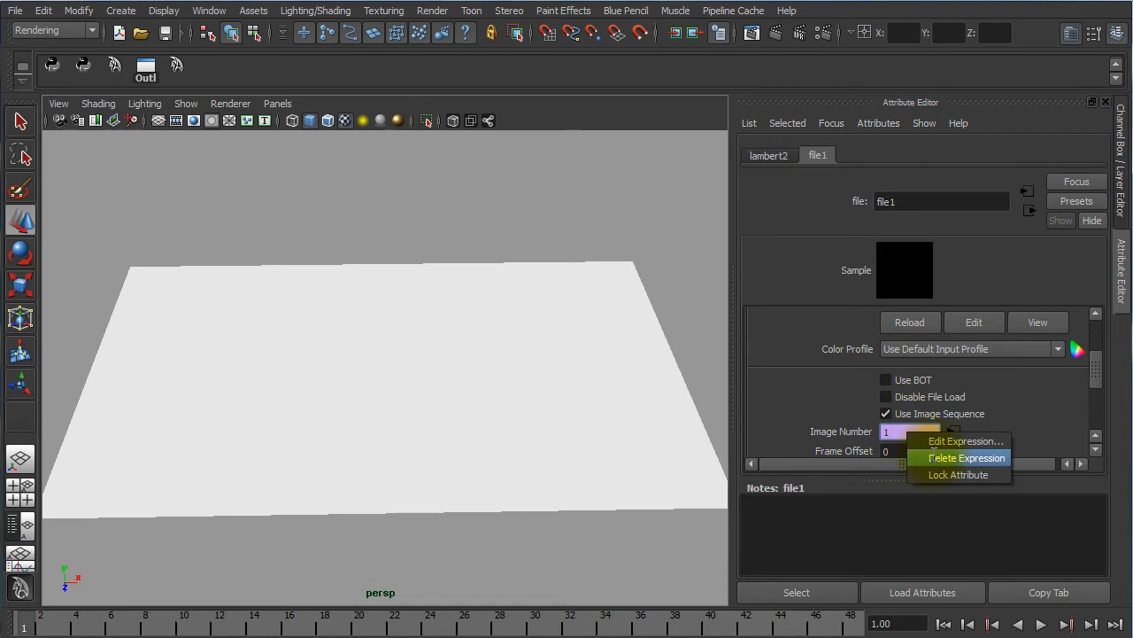
left_click(933, 455)
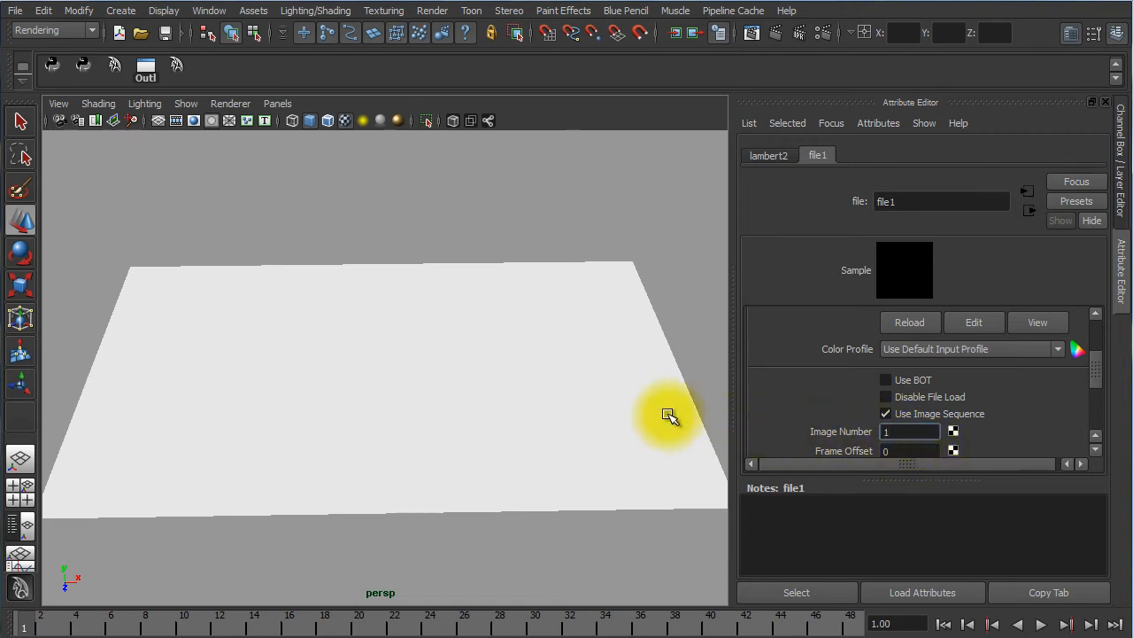
left_click_drag(269, 630, 23, 628)
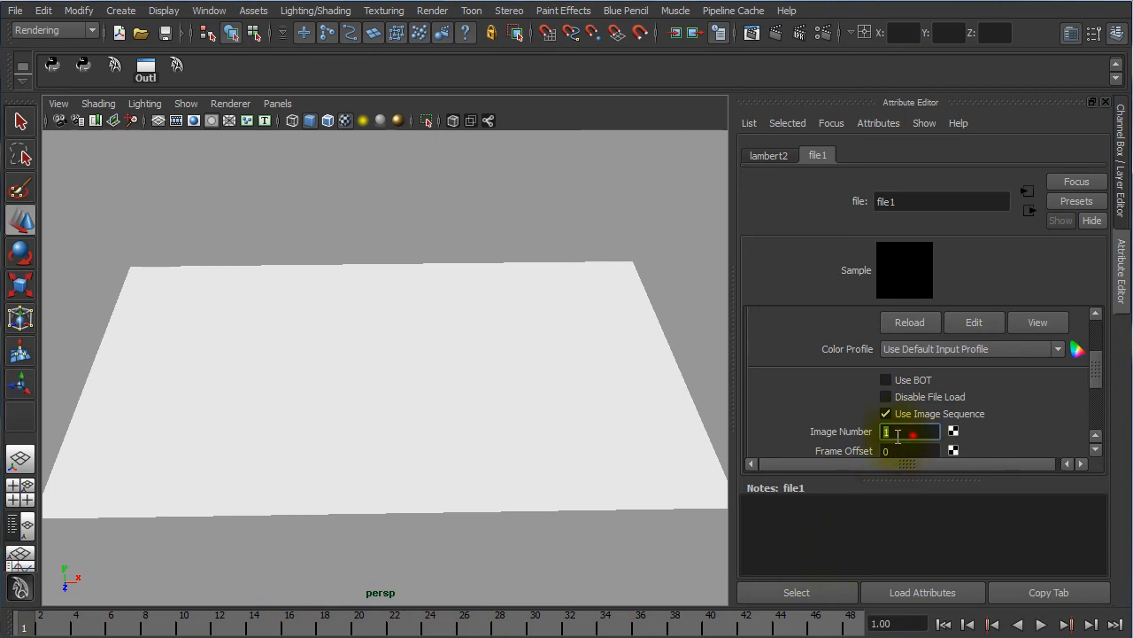
key("alt+v")
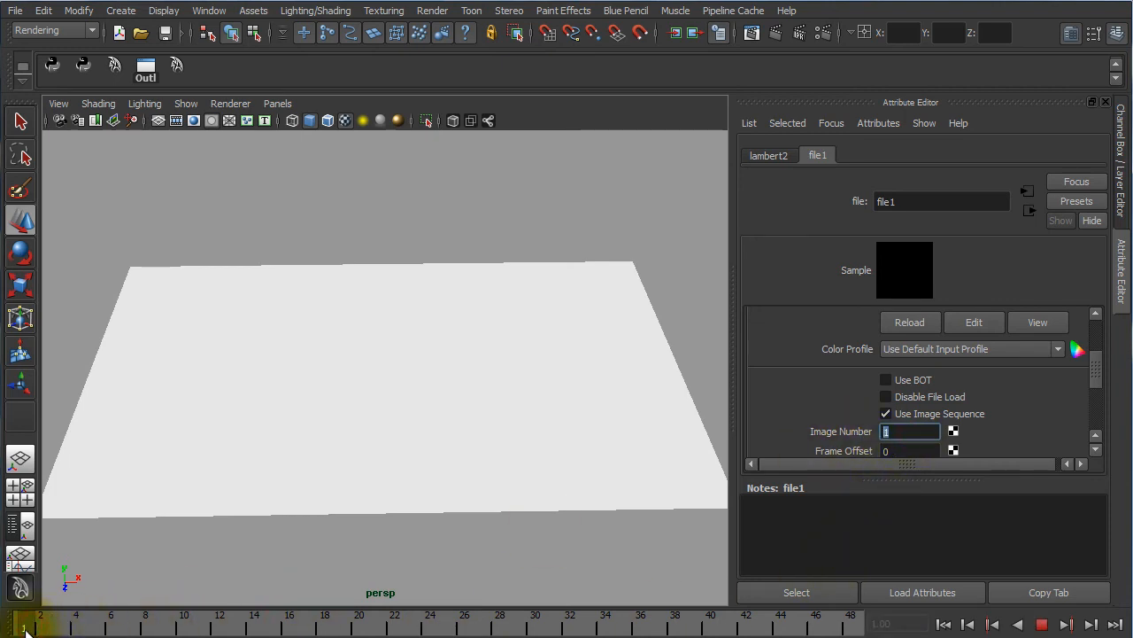
- Set file1's Image Number to 6 and set a key on it at frame 1
double_click(905, 432)
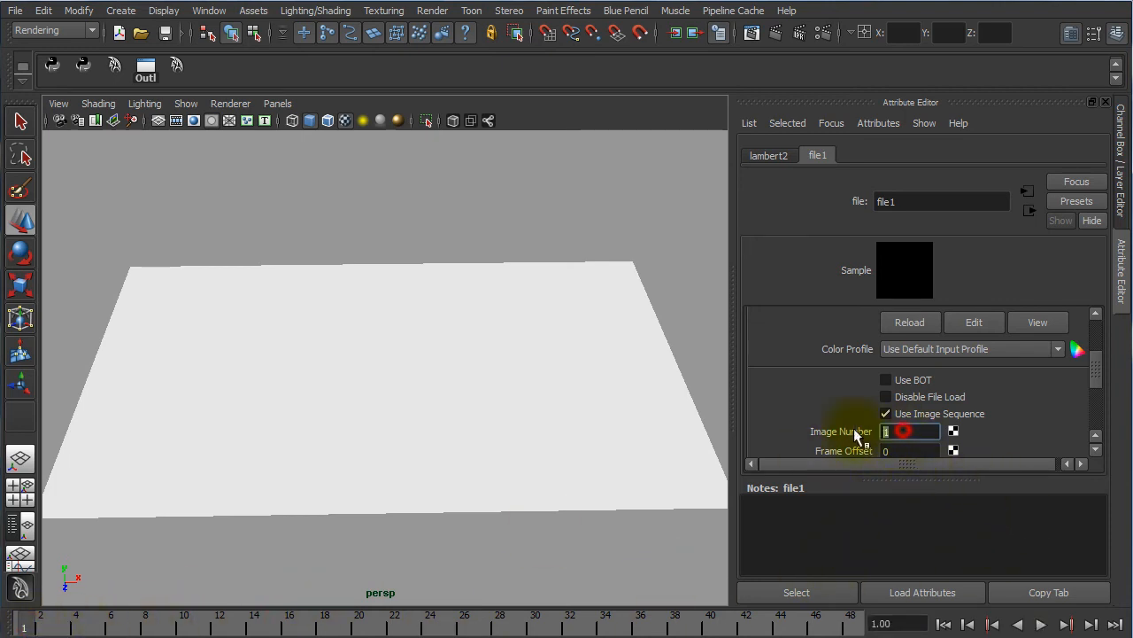
key("Return")
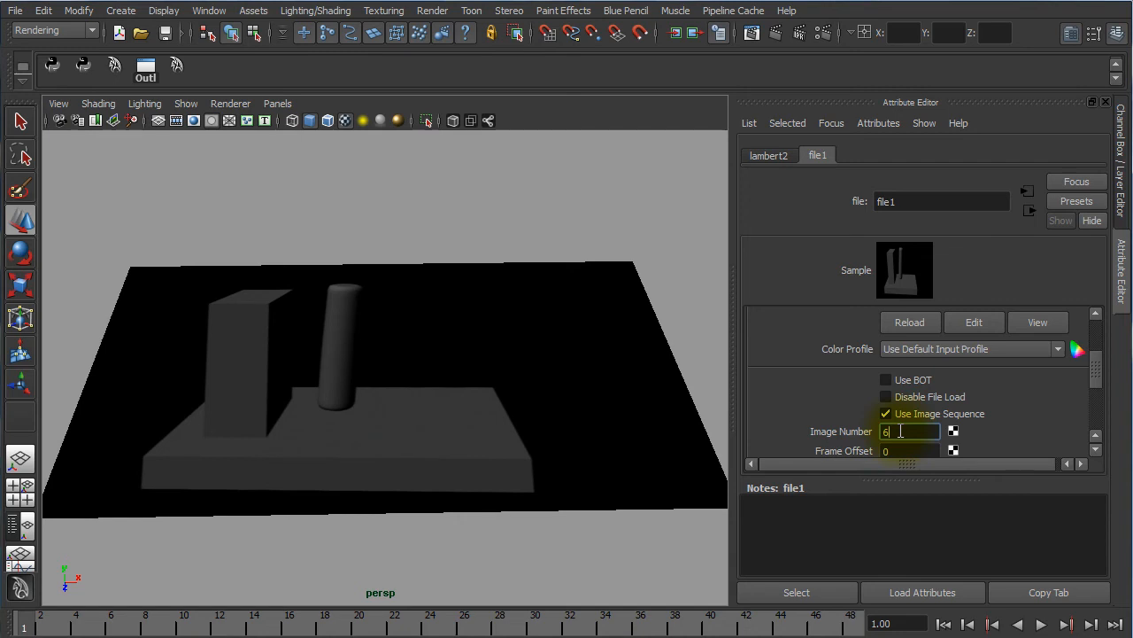
right_click(901, 431)
left_click(927, 442)
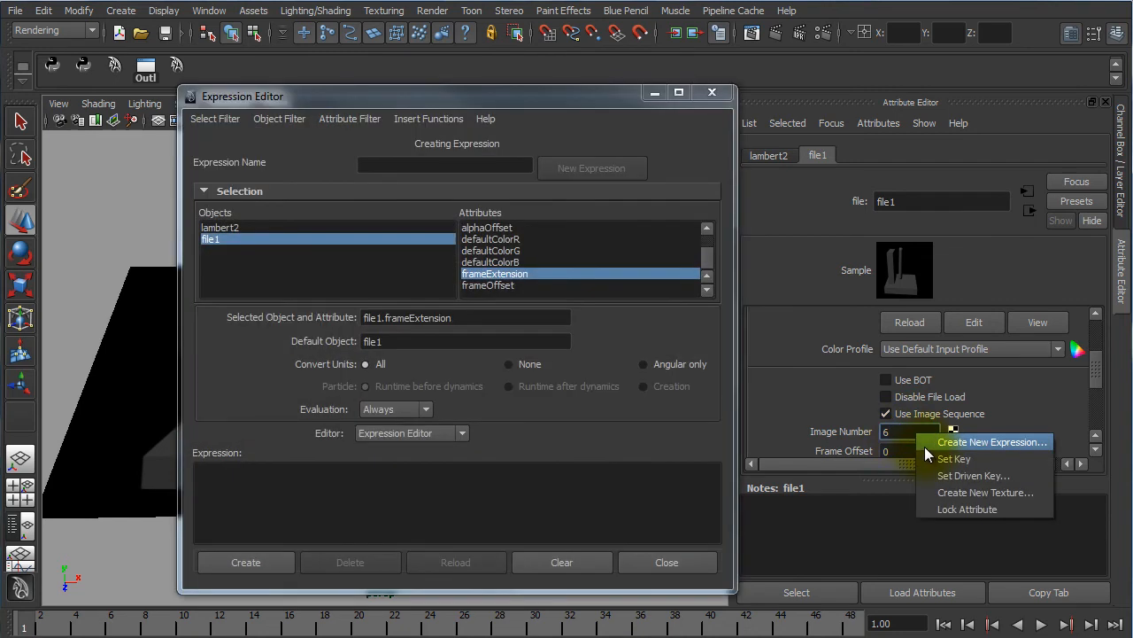
left_click(944, 460)
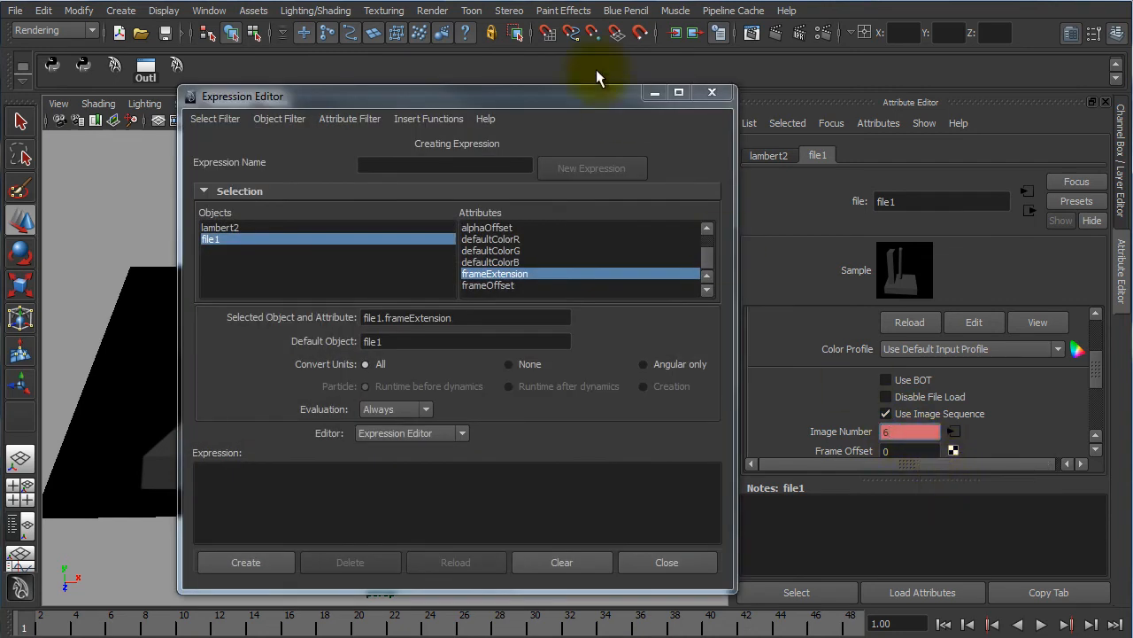
left_click(714, 94)
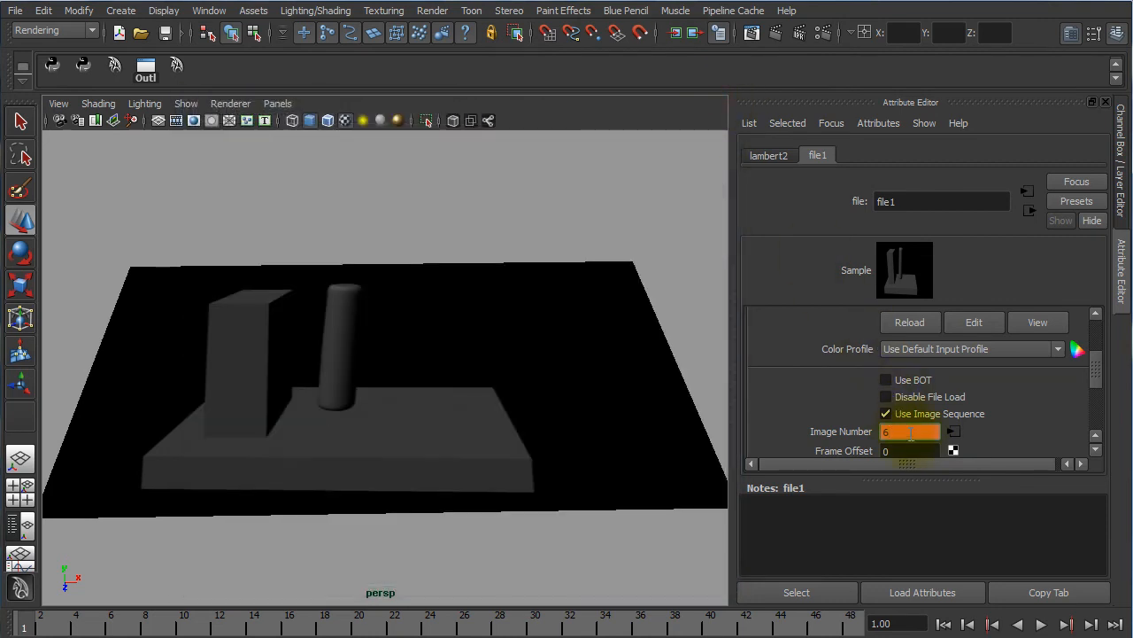
right_click(913, 434)
left_click(948, 460)
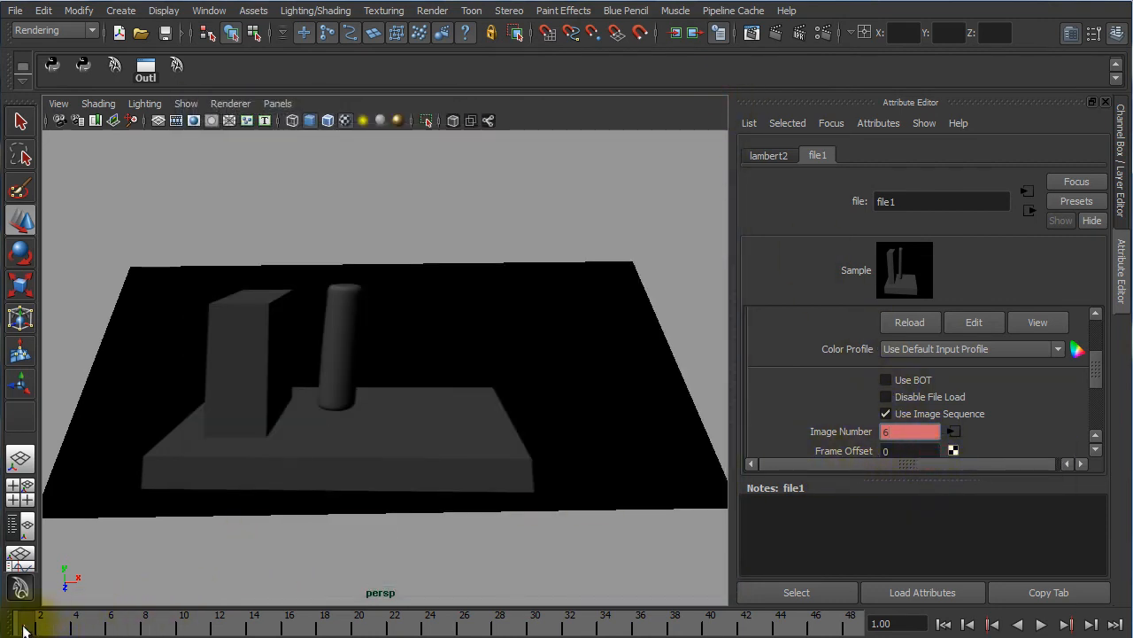
left_click(911, 438)
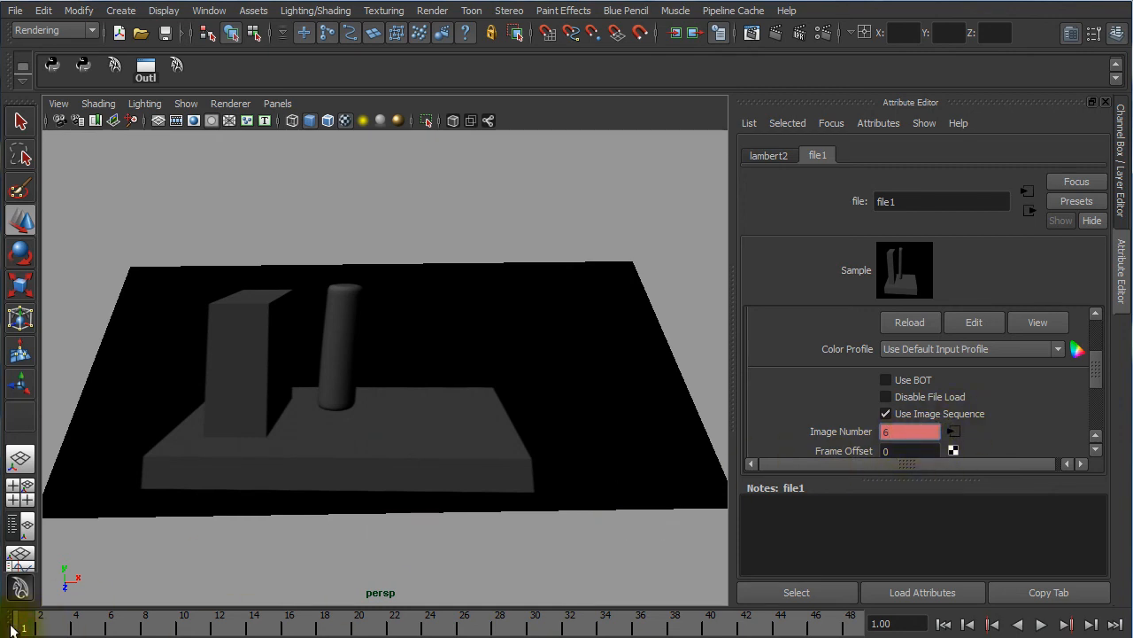
- Move to frame 39, set file1's Image Number to 44 and set a key on it
left_click_drag(27, 628, 693, 627)
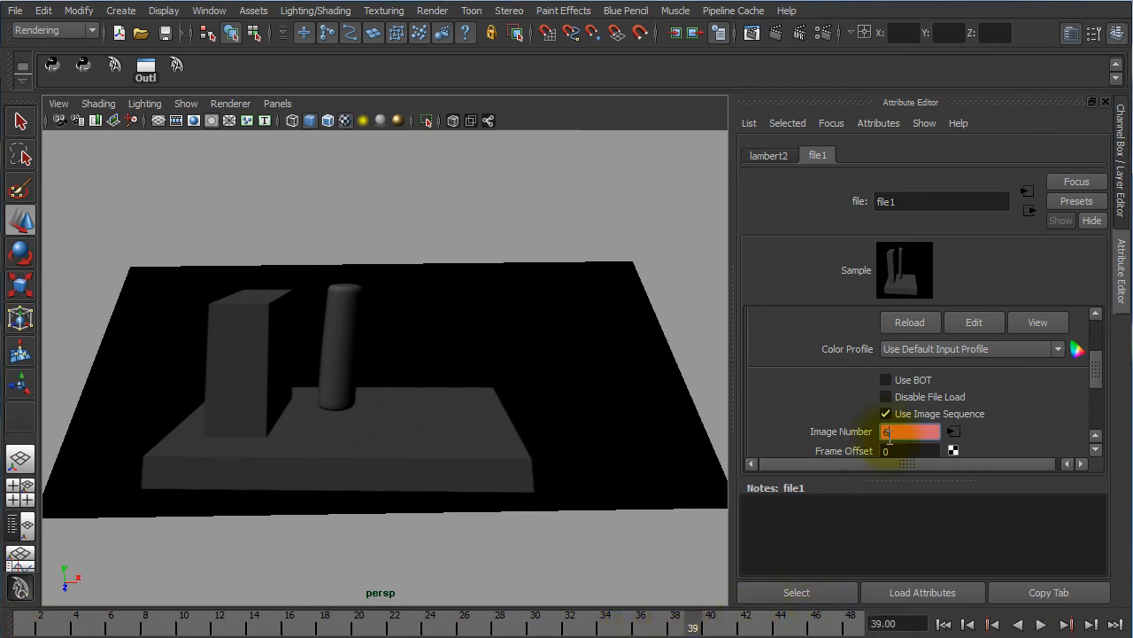
left_click_drag(908, 434, 866, 431)
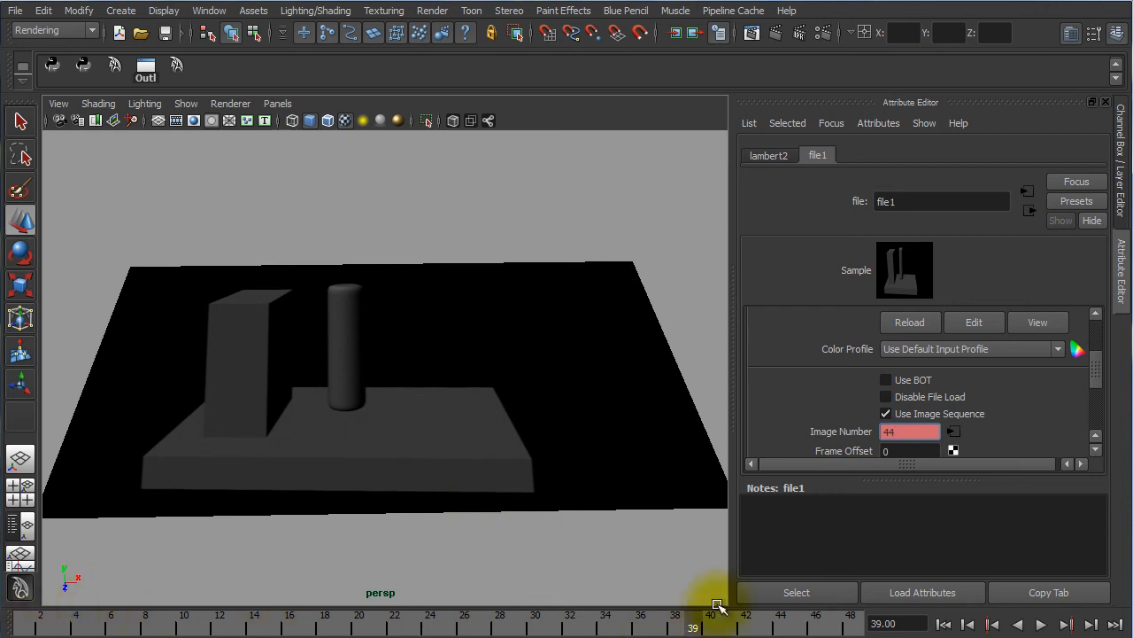
left_click(911, 430)
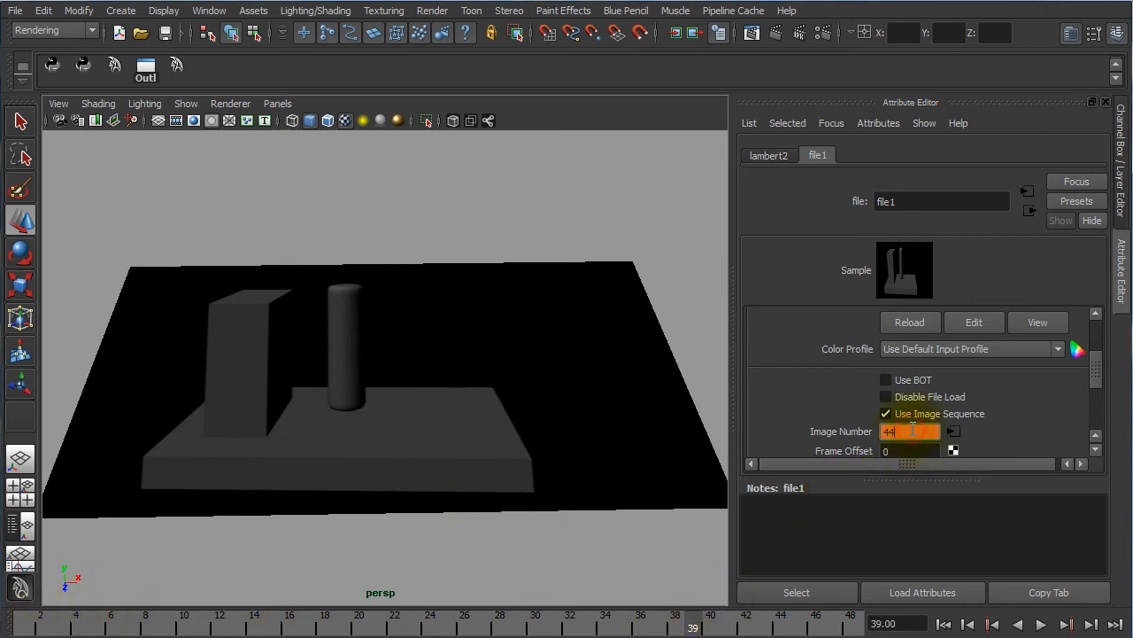
right_click(910, 435)
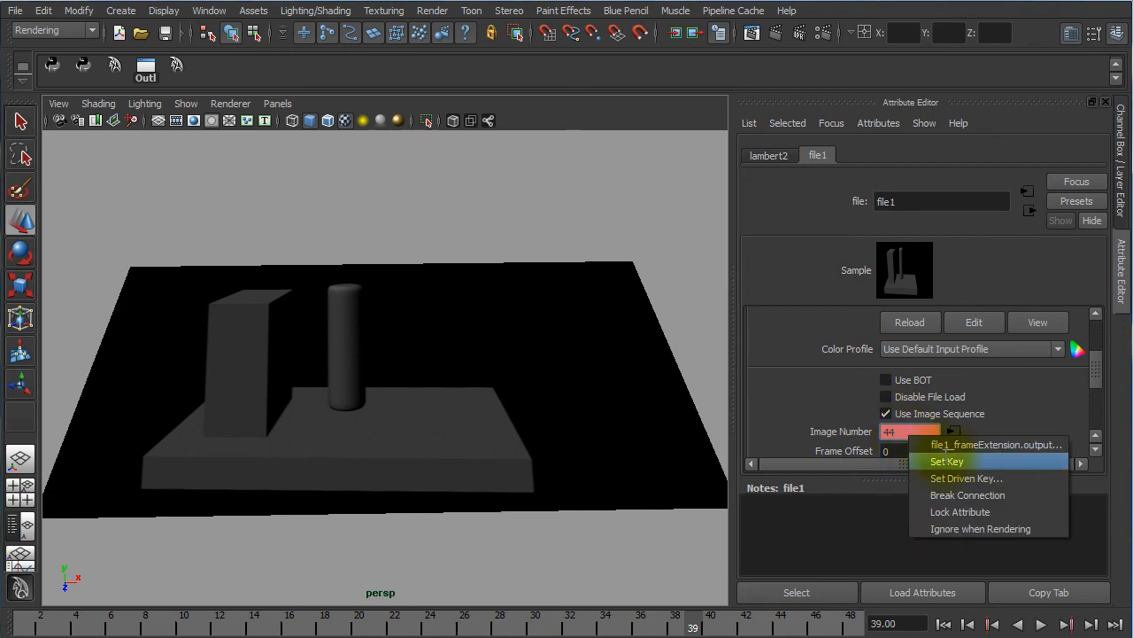
left_click(949, 463)
right_click(952, 464)
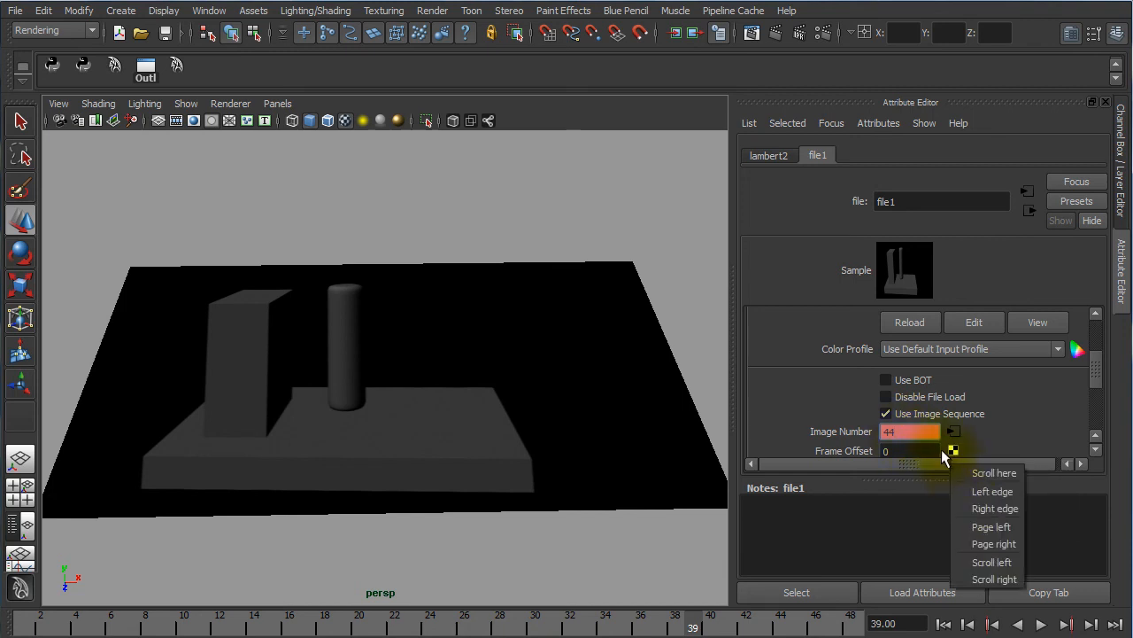
left_click(919, 432)
right_click(920, 434)
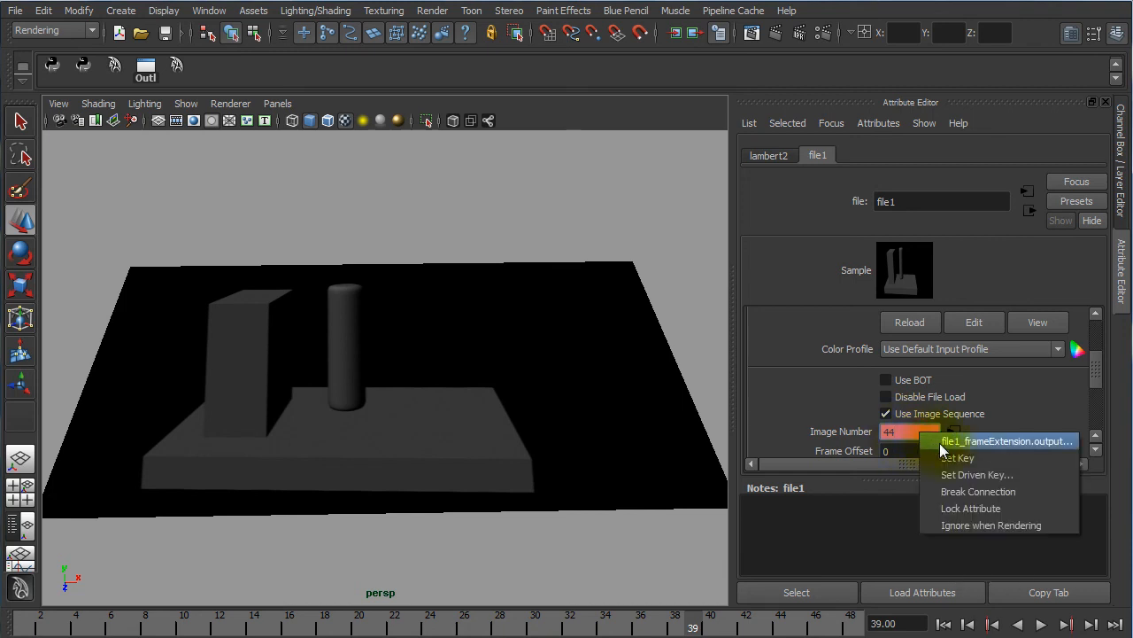
left_click(957, 458)
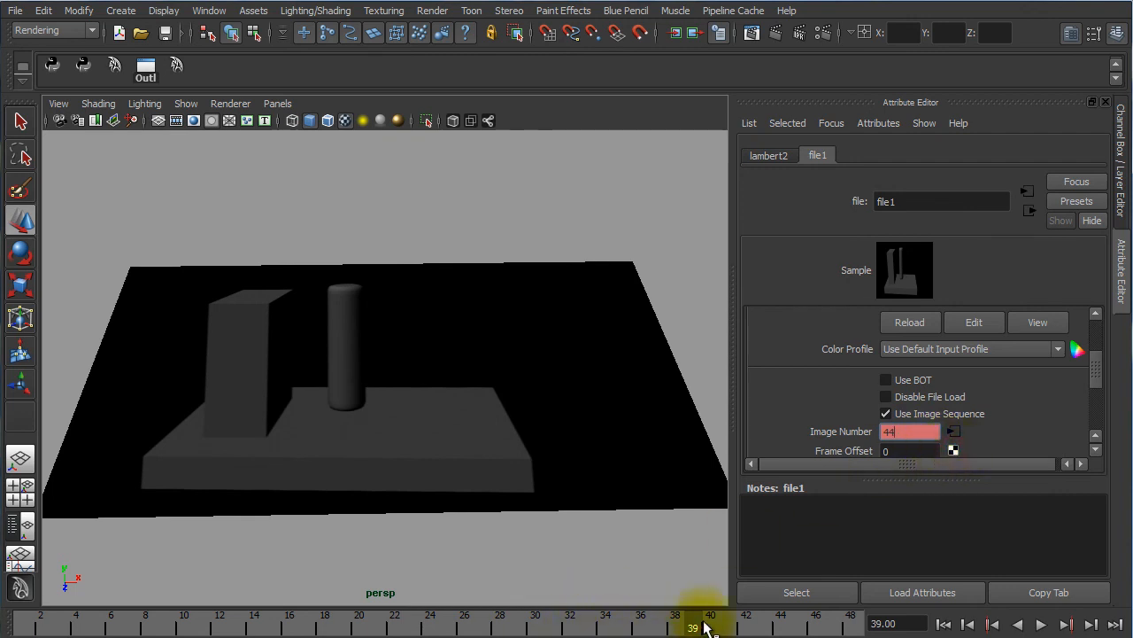
- Play the animation and scrub the timeline to check the keyed image sequence on the plane
key("alt+v")
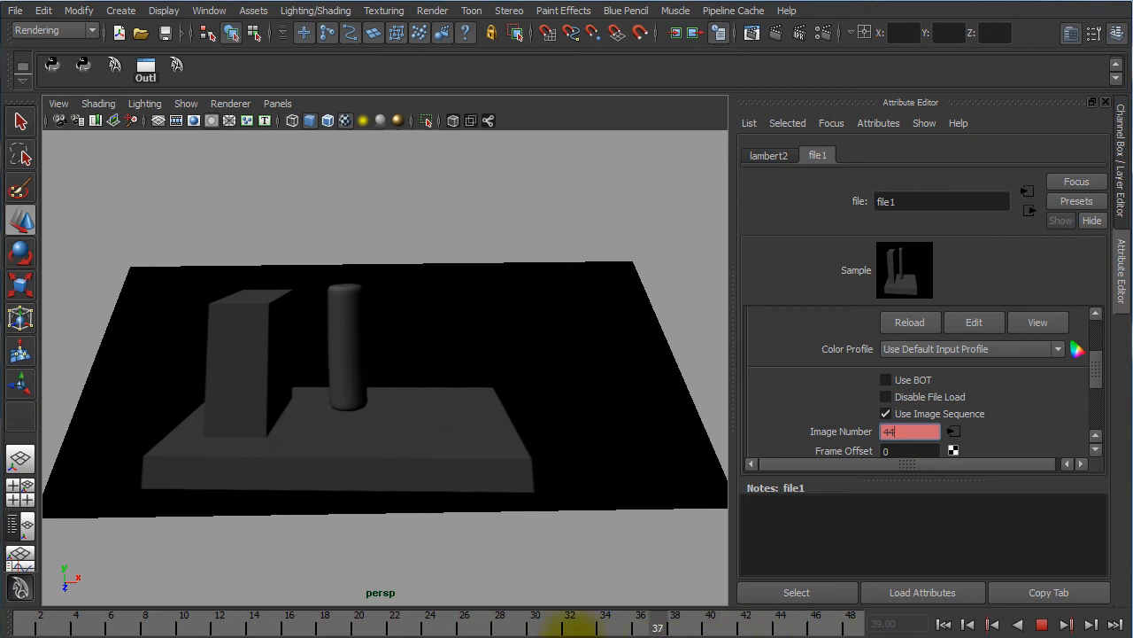
mouse_move(571, 624)
left_mouse_down()
mouse_move(9, 629)
mouse_move(639, 627)
left_mouse_up()
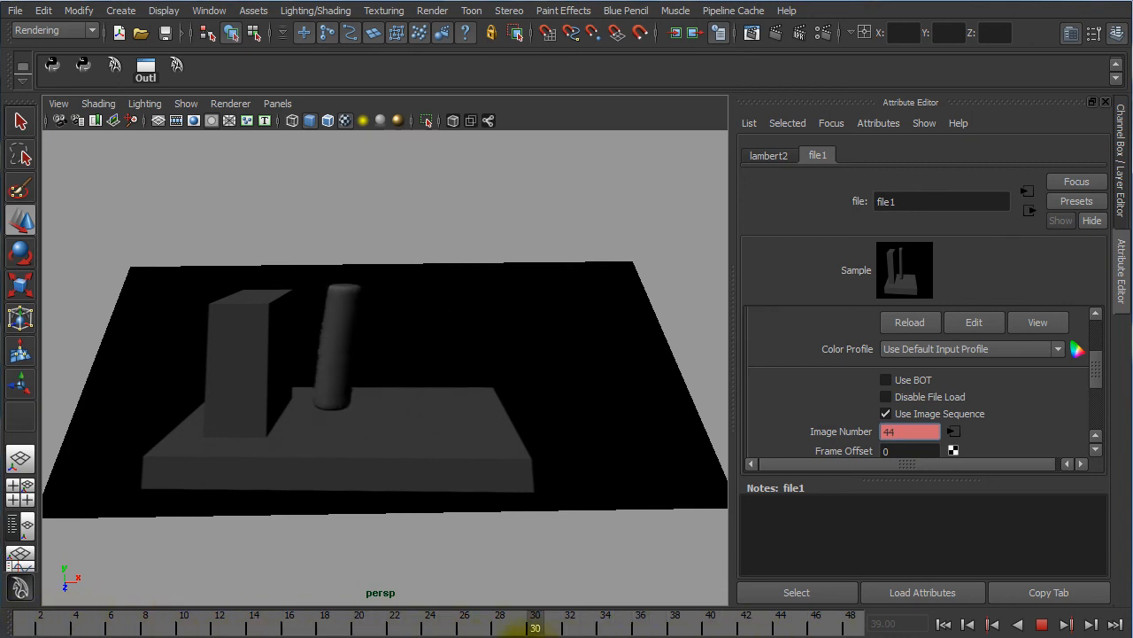